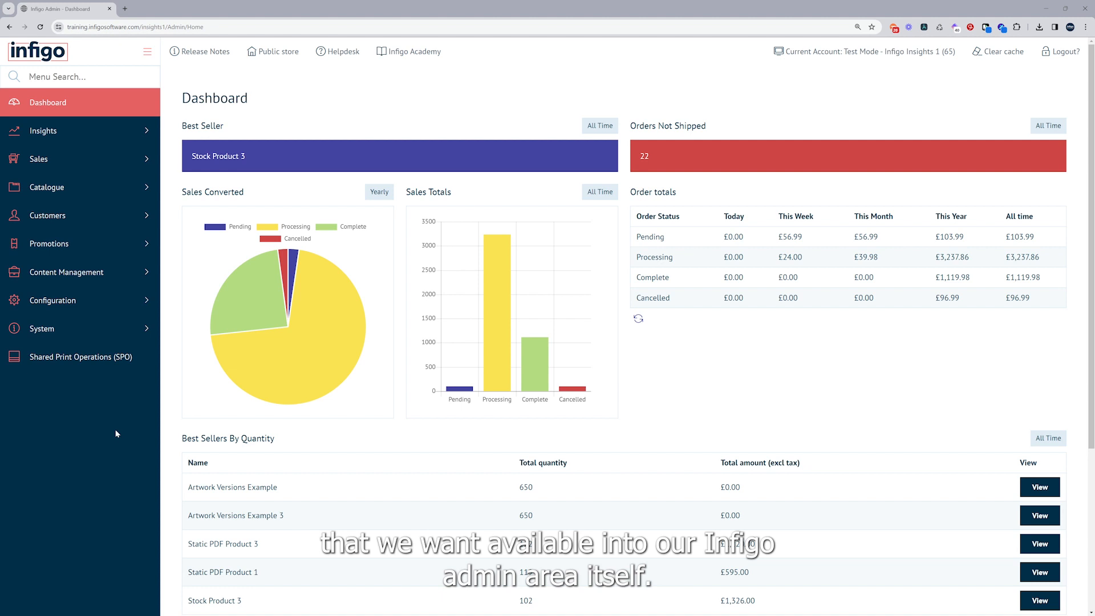
# Step: Search the admin menu for "uplo" and open the Upload Folders page
pyautogui.click(63, 76)
pyautogui.write('up')
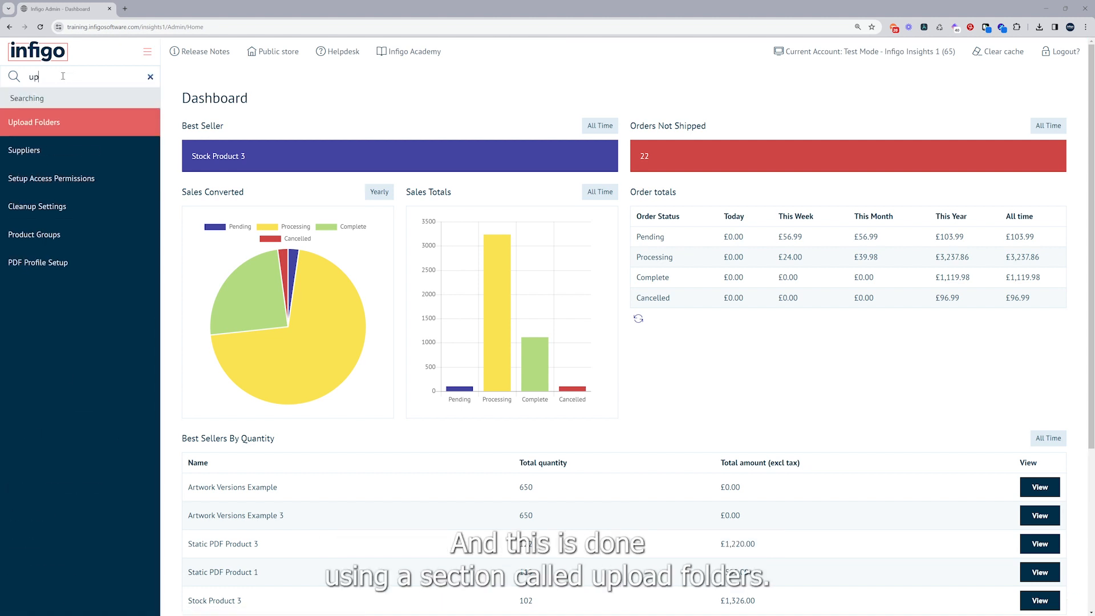
pyautogui.write('lo')
pyautogui.press('Return')
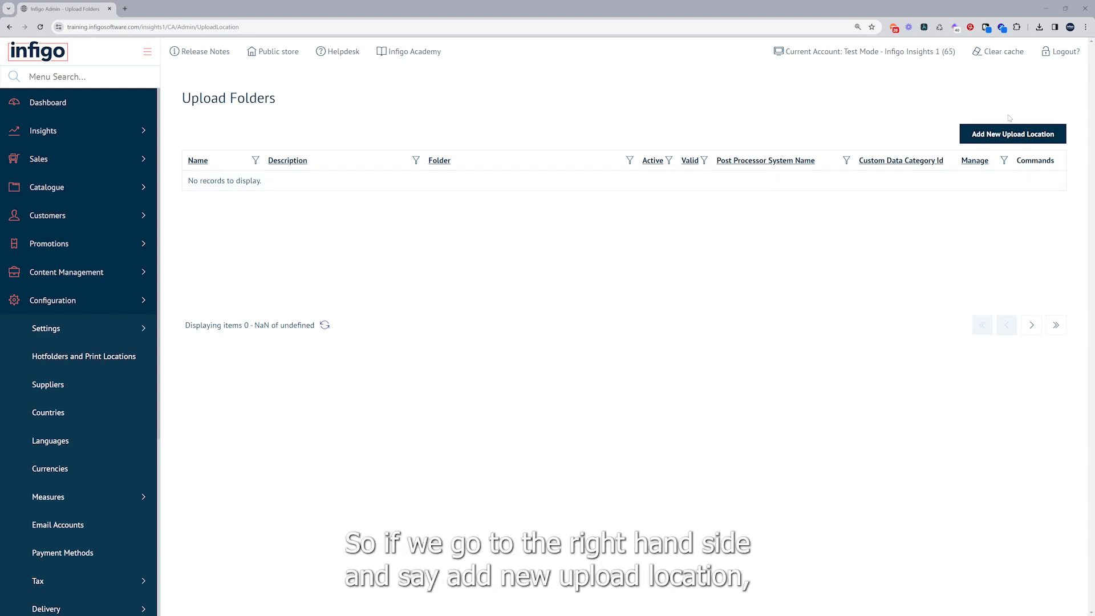
# Step: Start a new upload location with both its name and description set to Sample Upload Location
pyautogui.click(1003, 136)
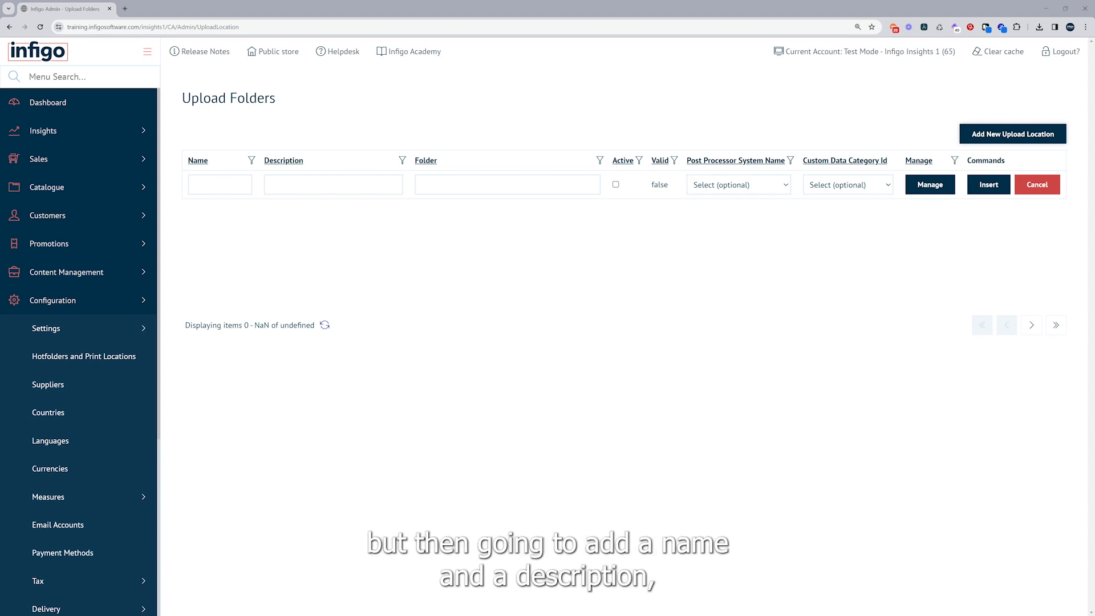
pyautogui.click(200, 184)
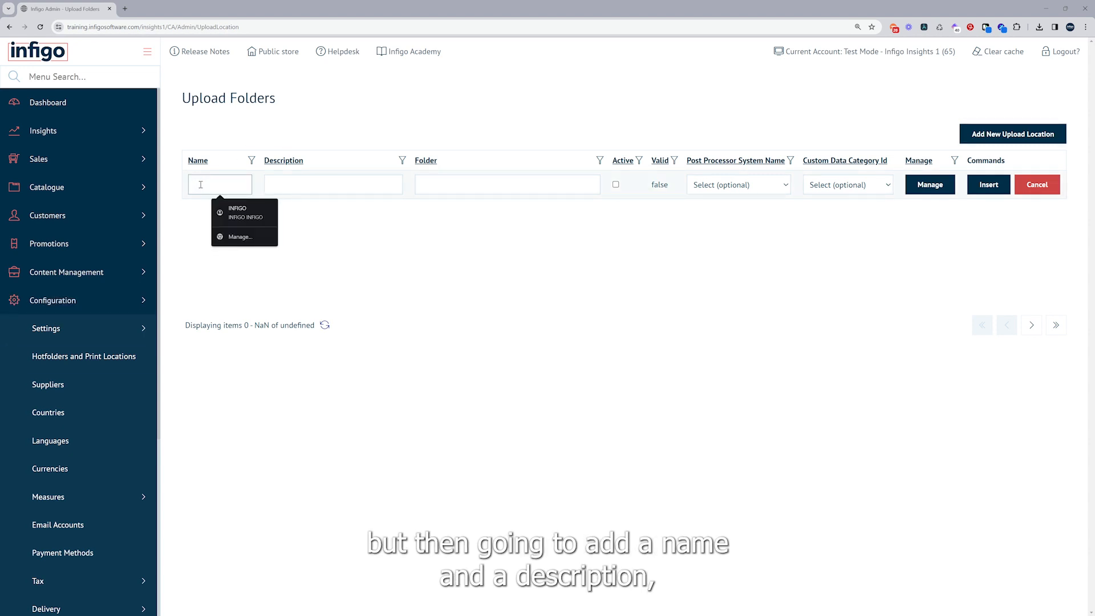
pyautogui.write('Sample Upload')
pyautogui.press('Tab')
pyautogui.write('Sample Upload Location')
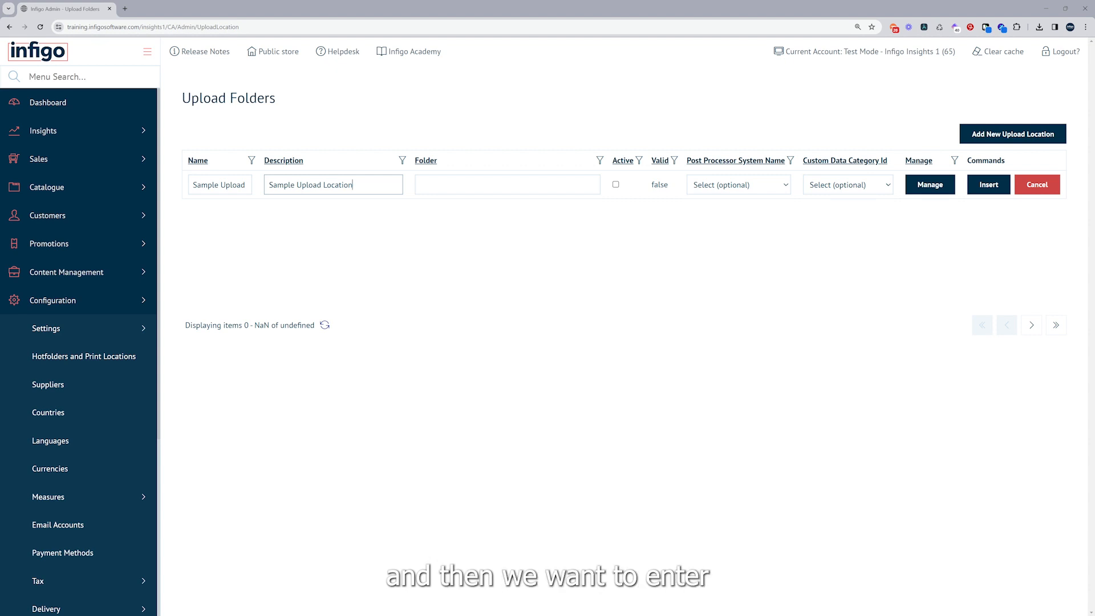
# Step: Set the new location's folder to ProductImage, make it active and insert the record
pyautogui.click(485, 186)
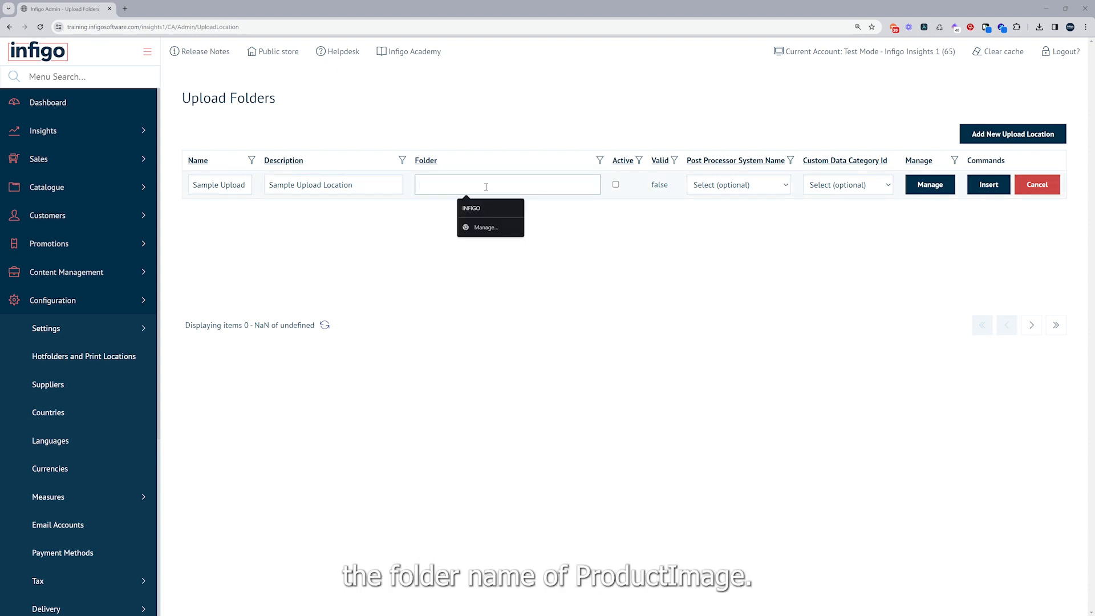
pyautogui.write('ProductI')
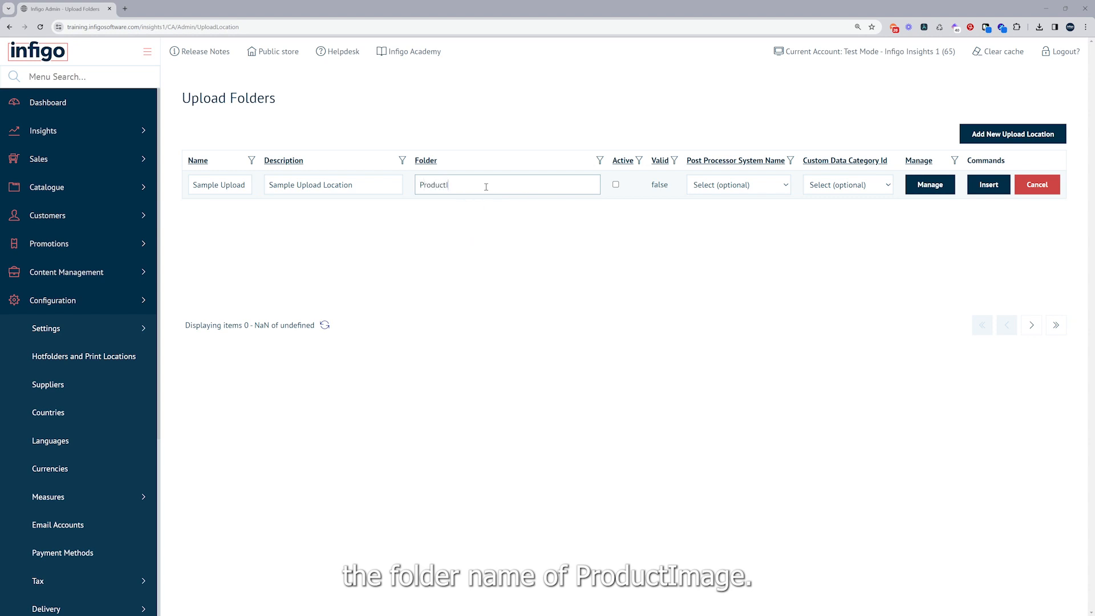
pyautogui.write('mage')
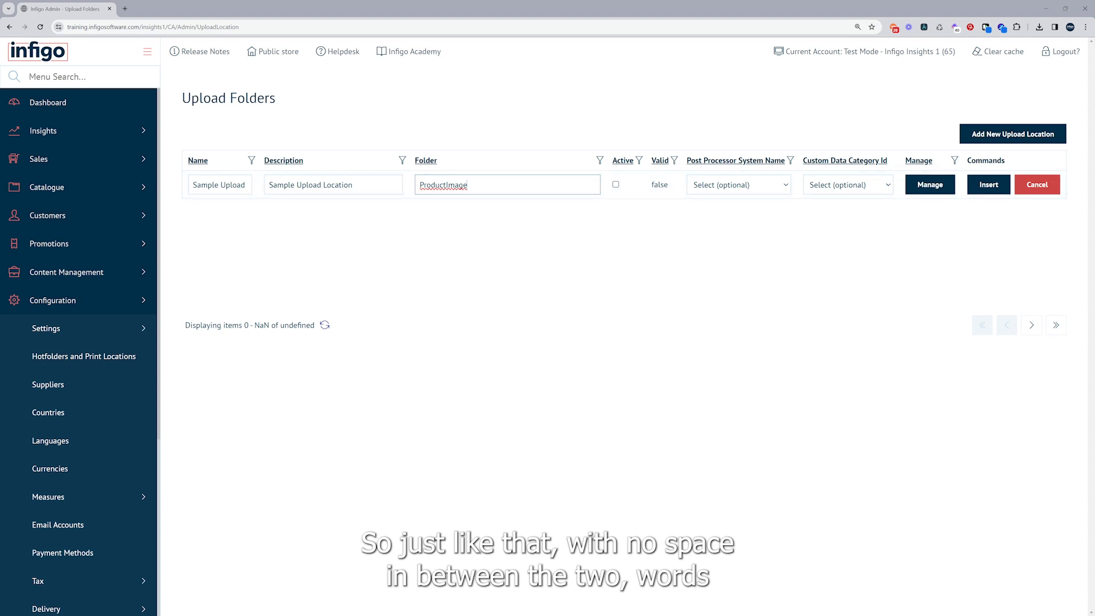
pyautogui.click(617, 185)
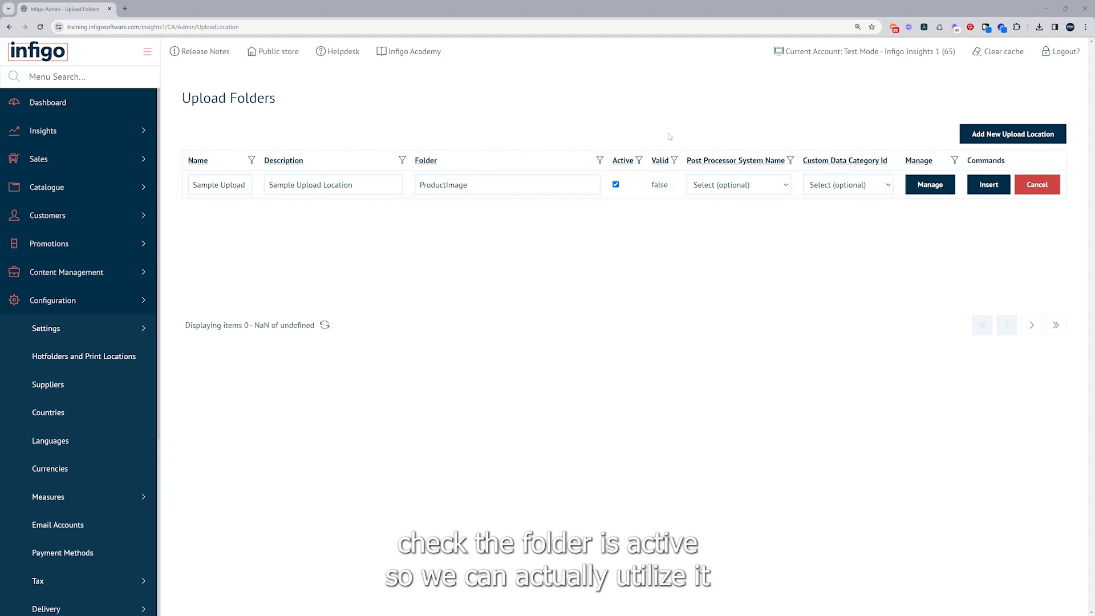
pyautogui.click(979, 186)
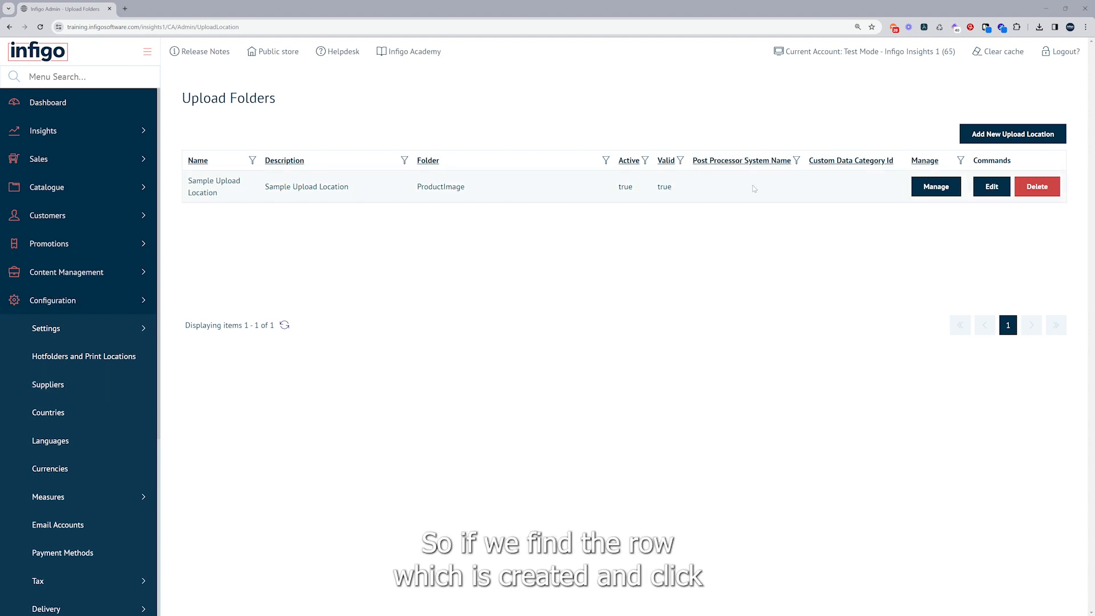
# Step: Manage the Sample Upload Location and upload infigonaut.png to its root folder
pyautogui.click(936, 187)
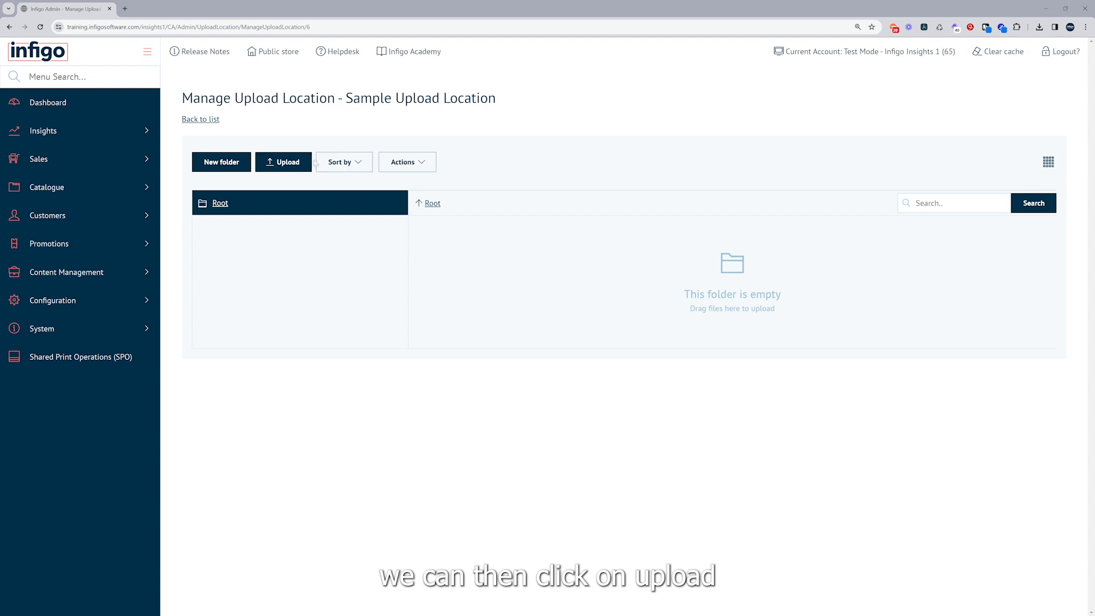
pyautogui.click(289, 163)
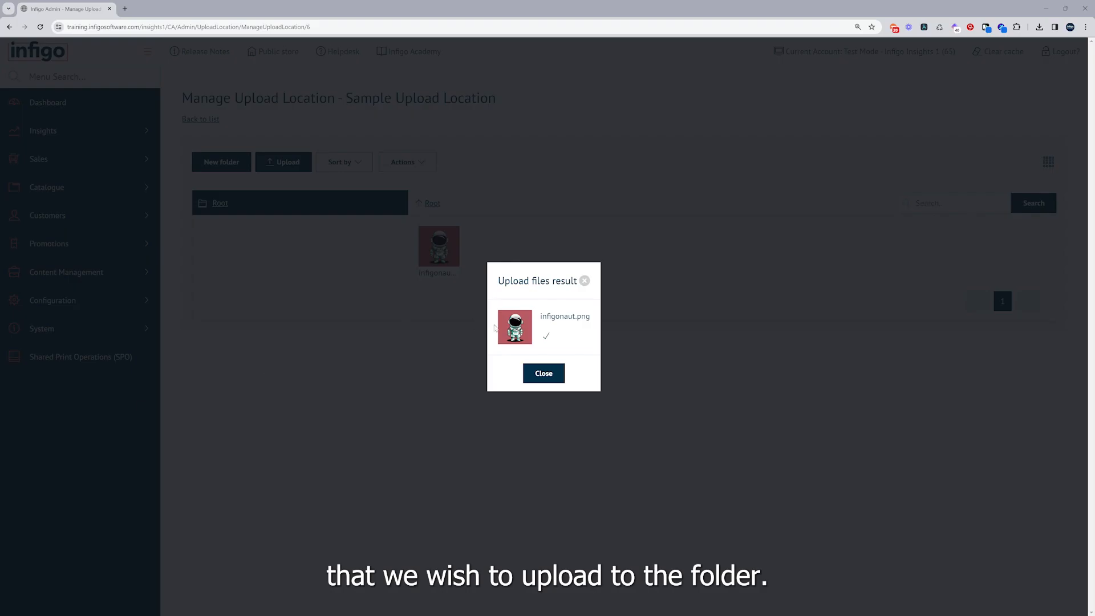
pyautogui.click(542, 373)
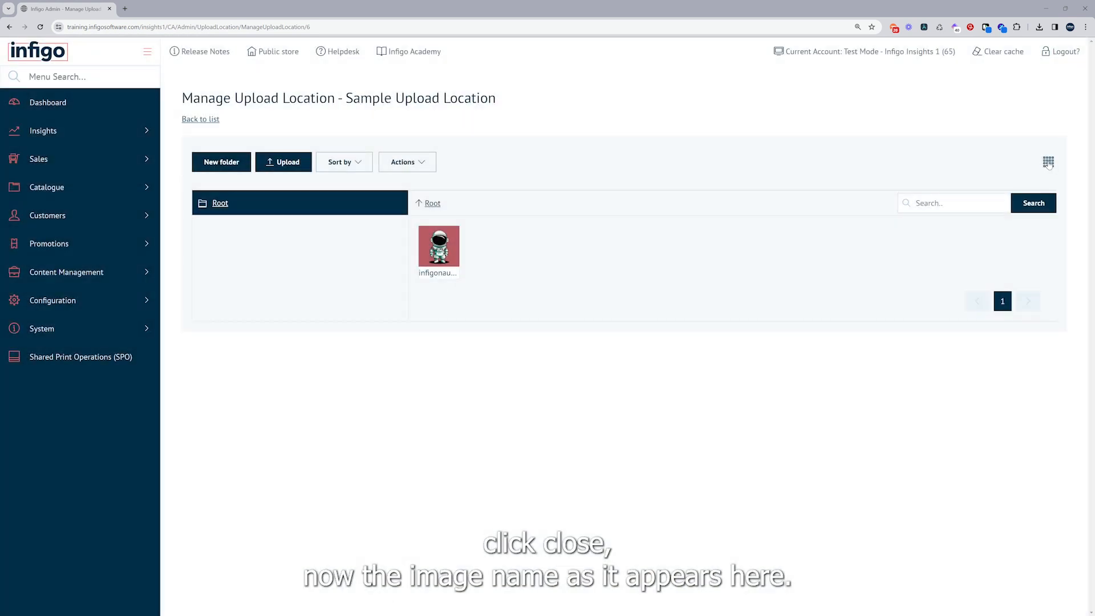
# Step: Show the folder's contents as a table and select the full file name of the uploaded image, infigonaut.png
pyautogui.click(1049, 162)
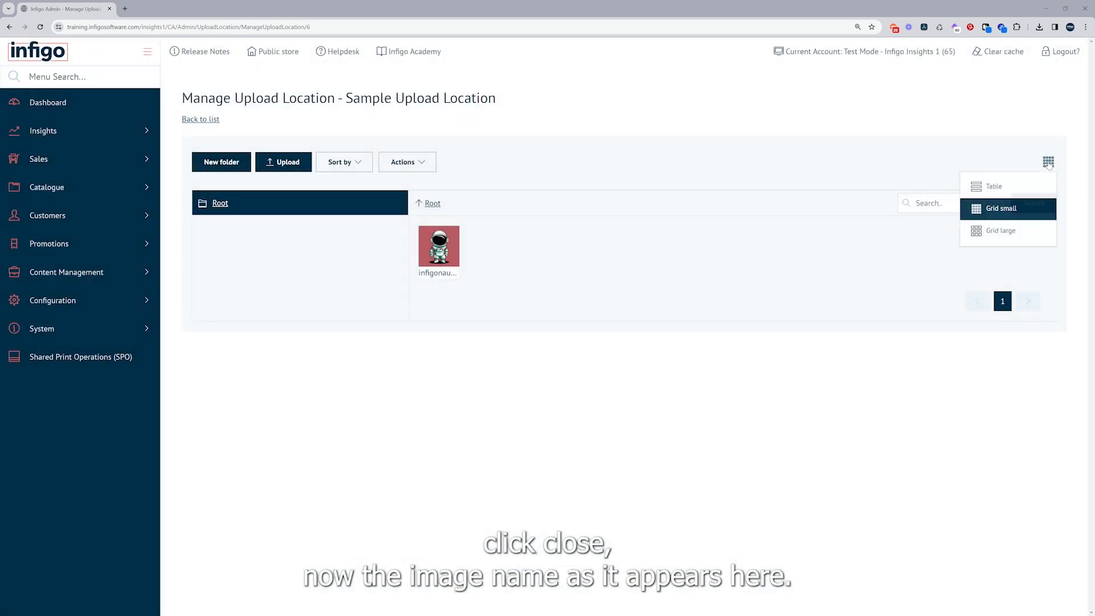
pyautogui.click(993, 193)
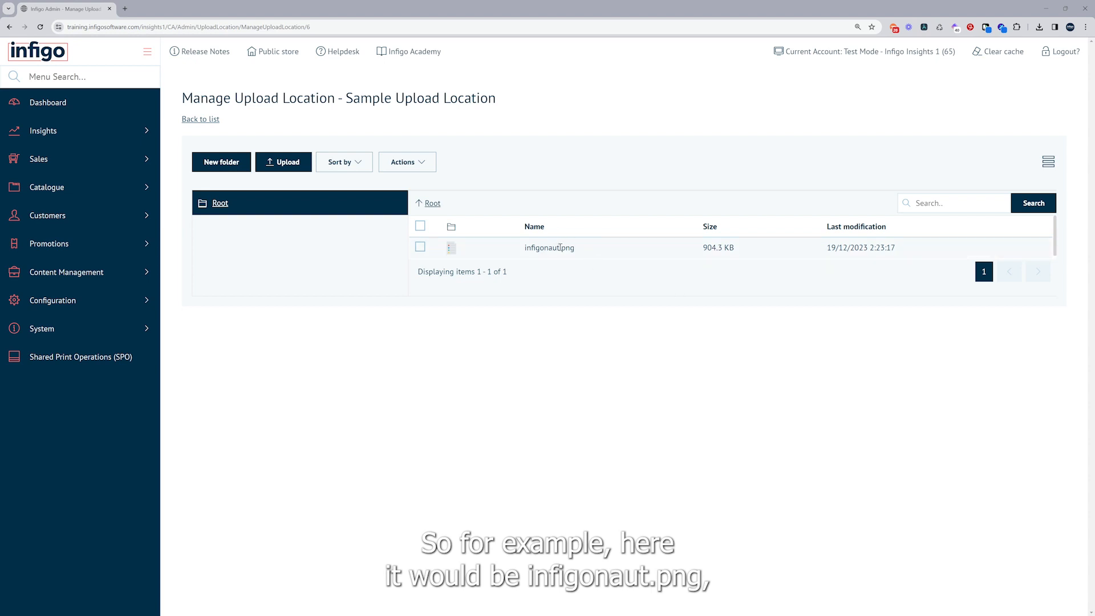
pyautogui.moveTo(572, 247)
pyautogui.mouseDown()
pyautogui.moveTo(535, 247)
pyautogui.moveTo(581, 252)
pyautogui.mouseUp()
pyautogui.click(558, 247)
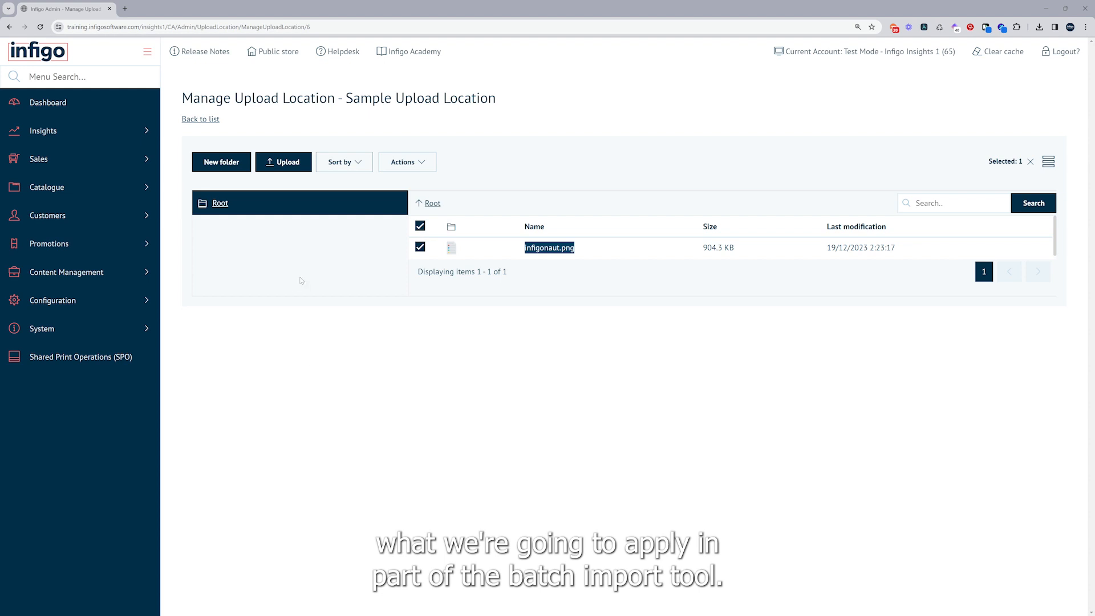
# Step: Find and open the Product Attributes page to view the list of existing attributes
pyautogui.click(100, 80)
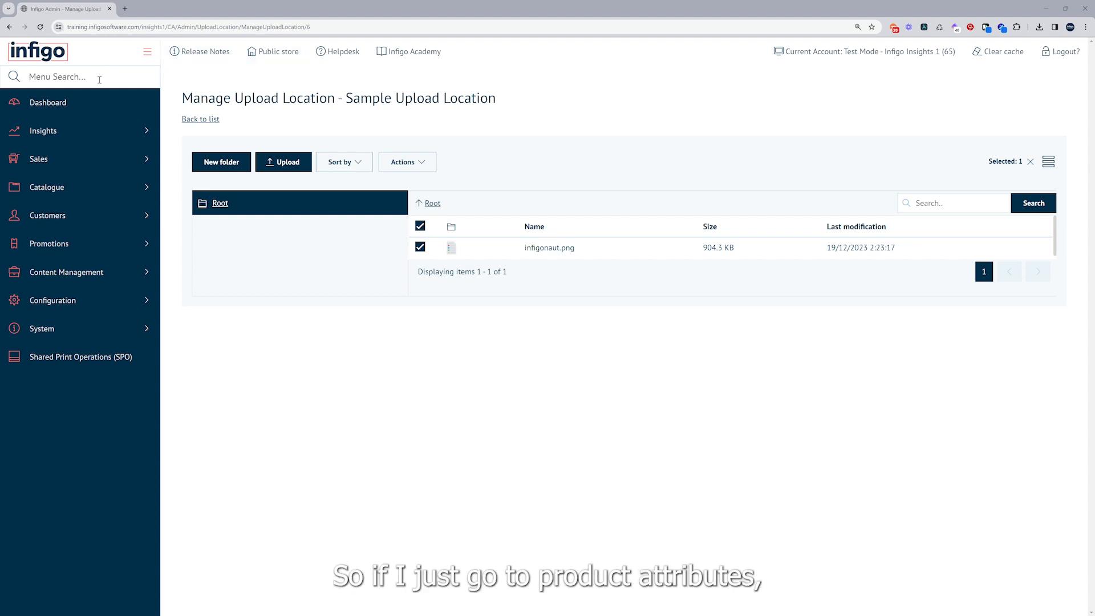
pyautogui.write('product a')
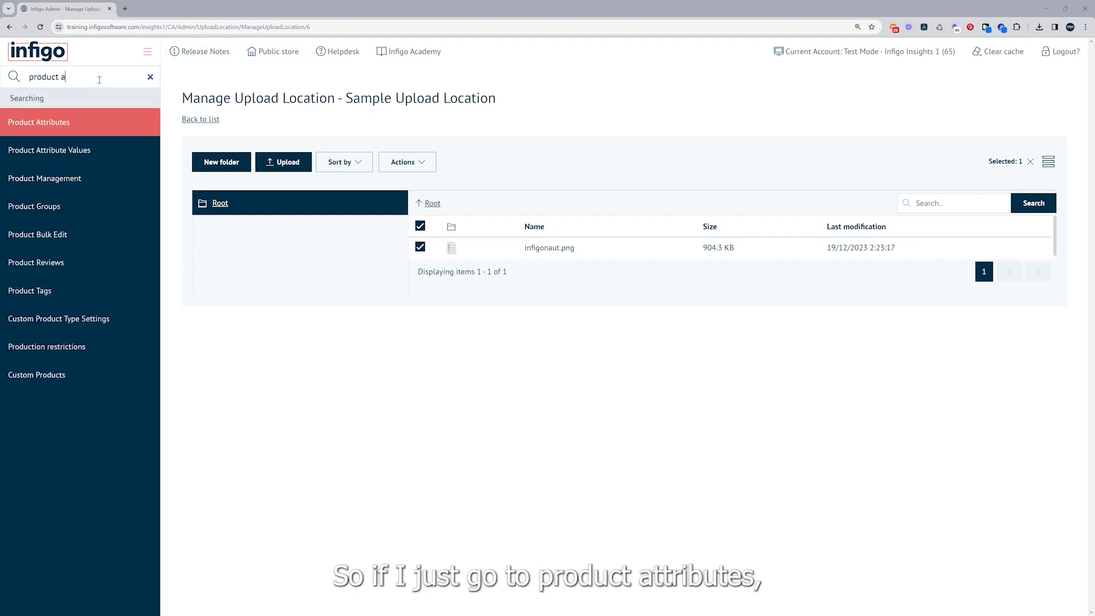
pyautogui.write('tt')
pyautogui.click(52, 122)
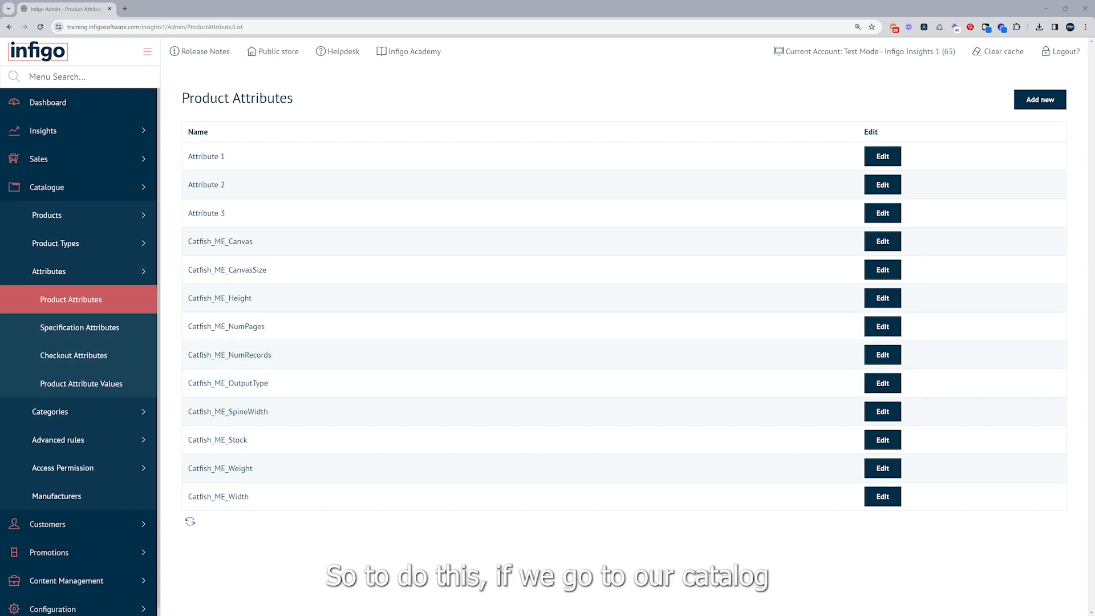
# Step: Go to Product Management in the catalogue and export the product list to Excel
pyautogui.click(72, 193)
pyautogui.click(72, 193)
pyautogui.click(73, 214)
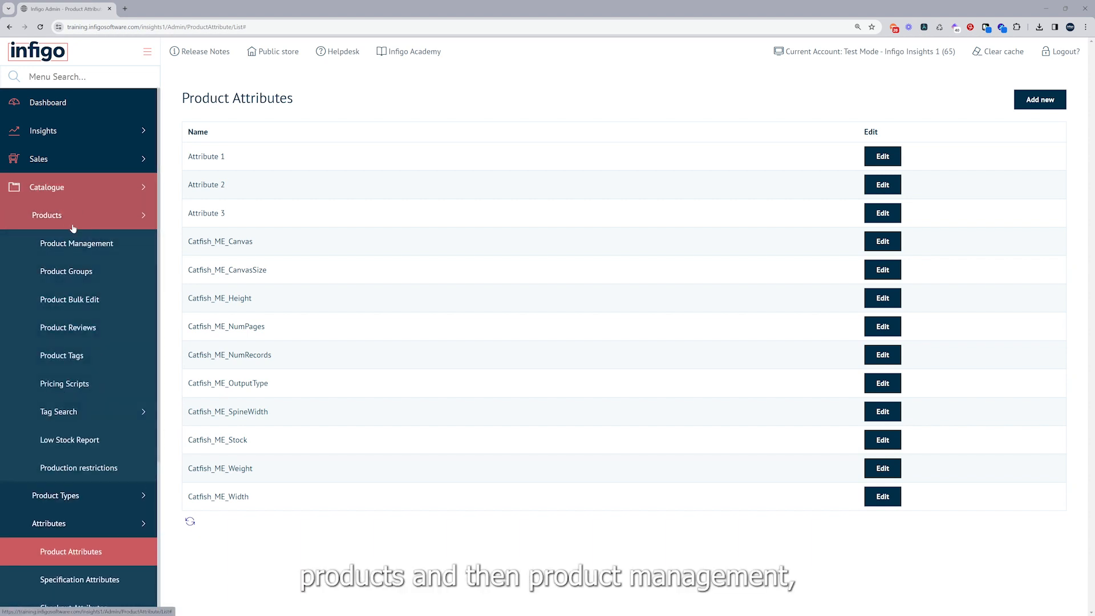
pyautogui.click(76, 243)
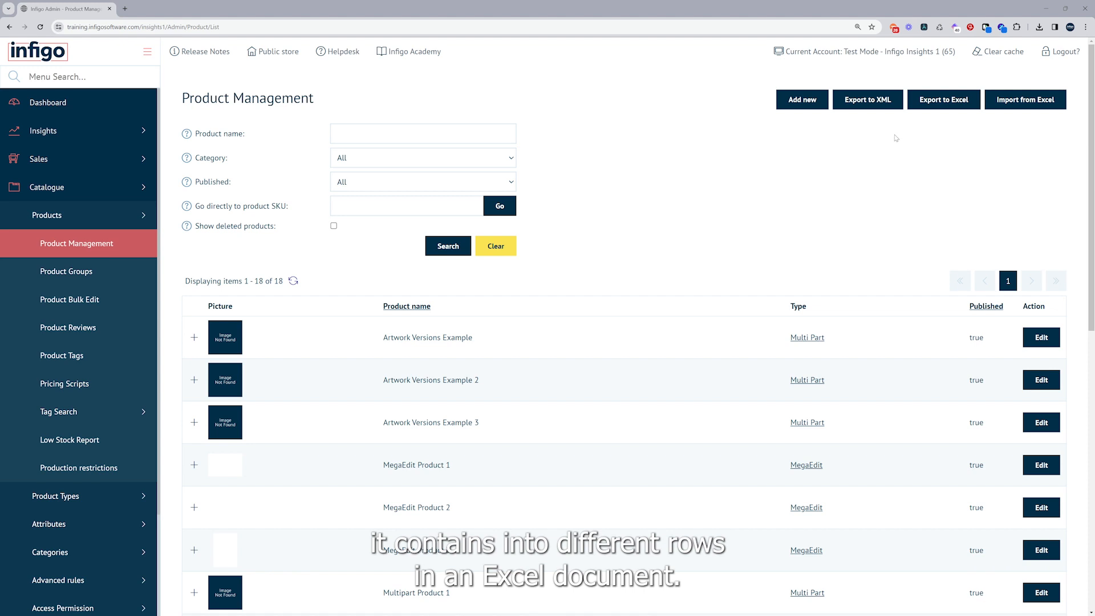
pyautogui.click(928, 102)
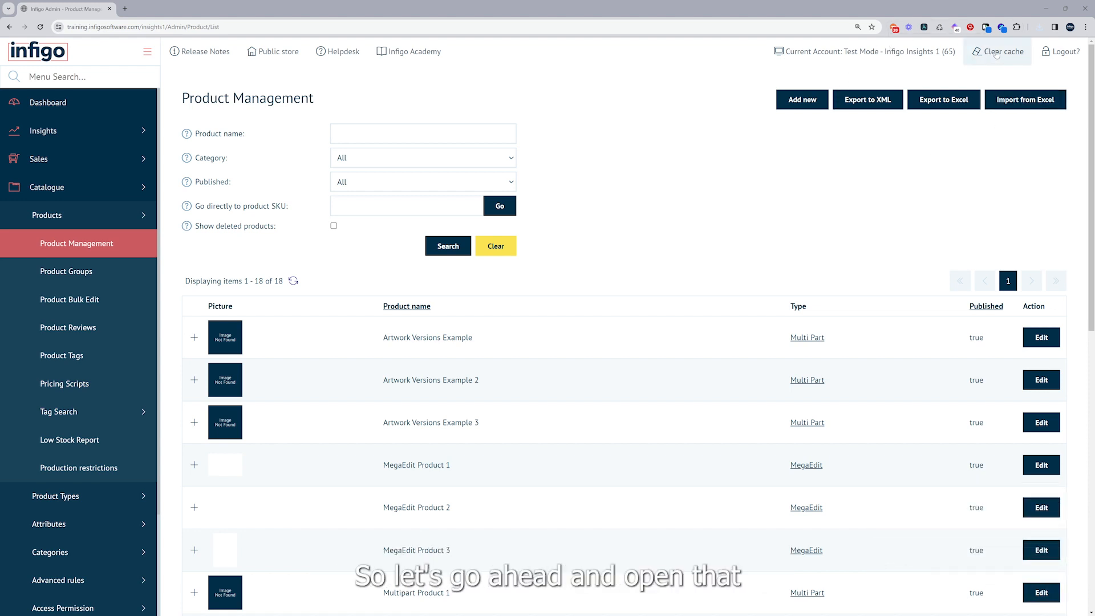
# Step: Open the downloaded products export in Excel and enlarge the sheet view
pyautogui.click(1040, 27)
pyautogui.click(969, 65)
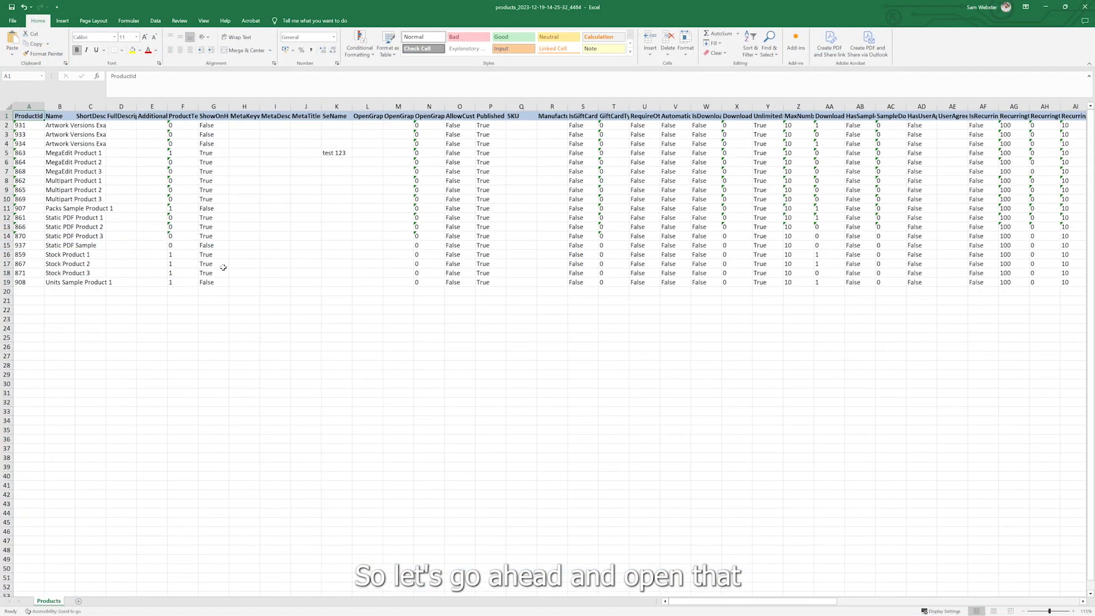
pyautogui.scroll(3, 223, 268)
pyautogui.scroll(1, 223, 268)
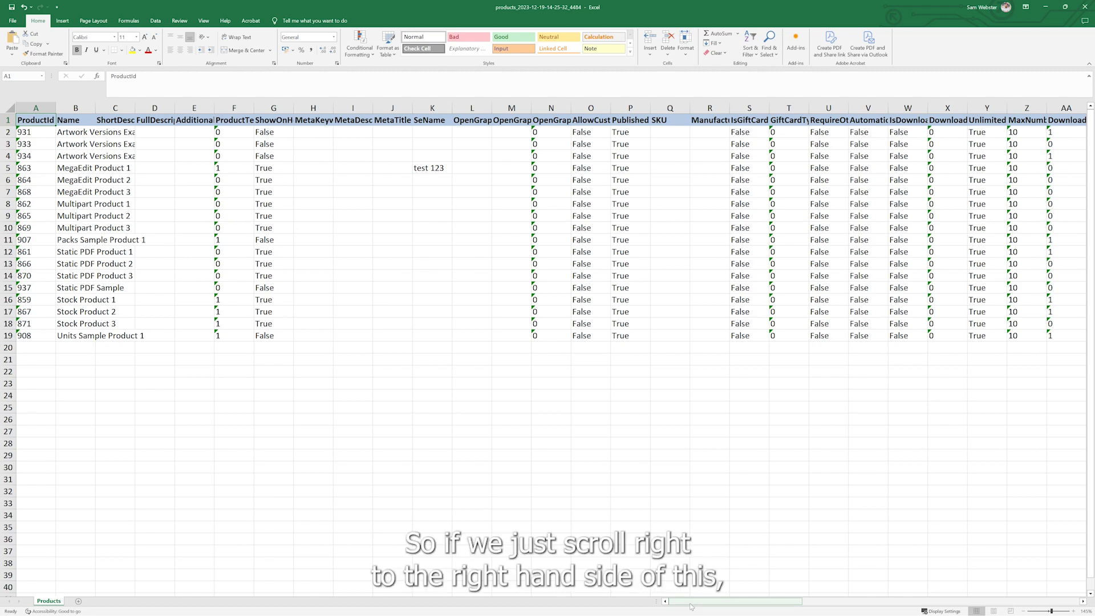
# Step: Add the headers ProductImage in CF1 and ProductAttributes in CG1, the first two empty columns of the Products sheet
pyautogui.moveTo(691, 606); pyautogui.dragTo(990, 595)
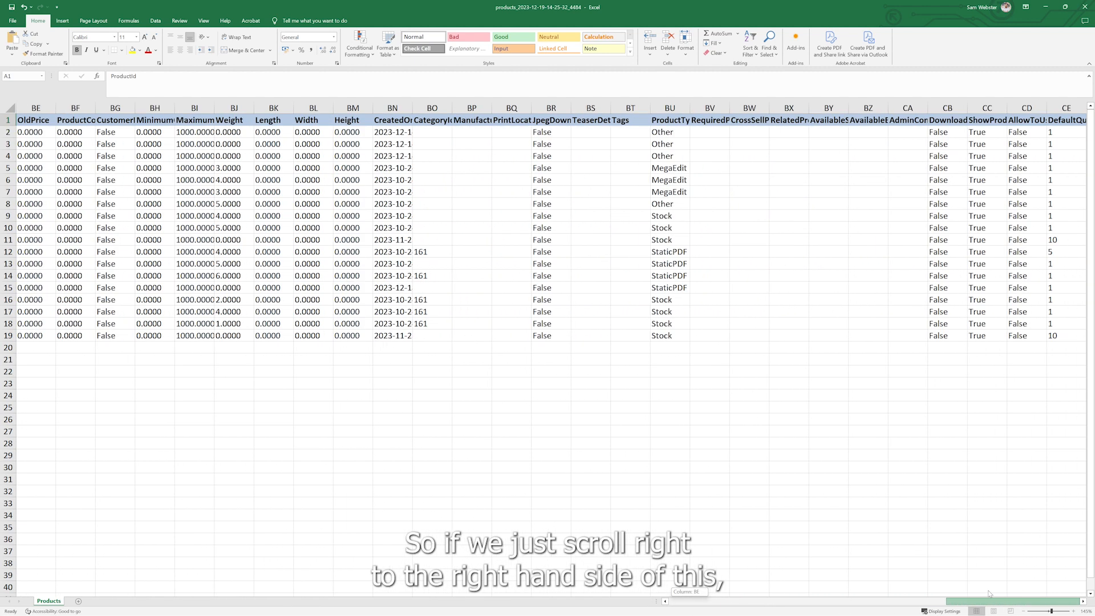
pyautogui.click(1039, 121)
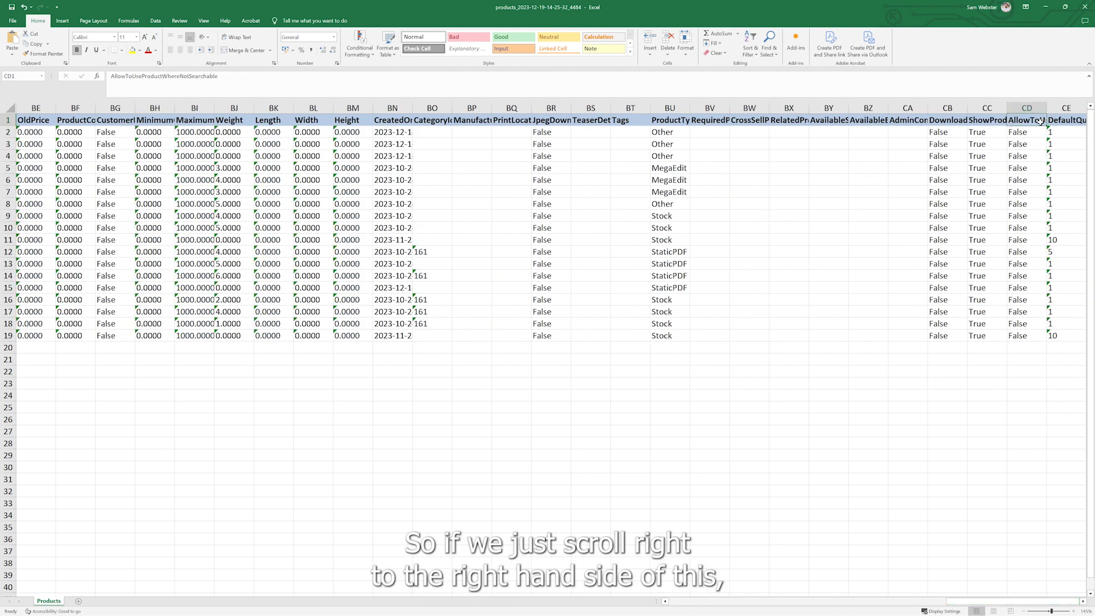
pyautogui.press('Right')
pyautogui.press('Right')
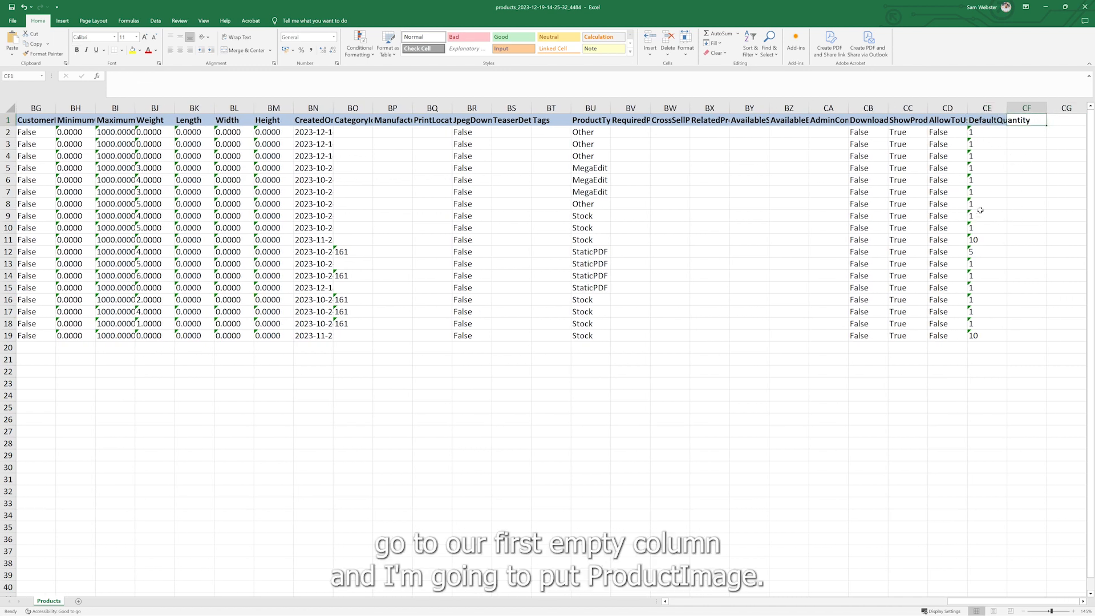
pyautogui.write('ProductImage')
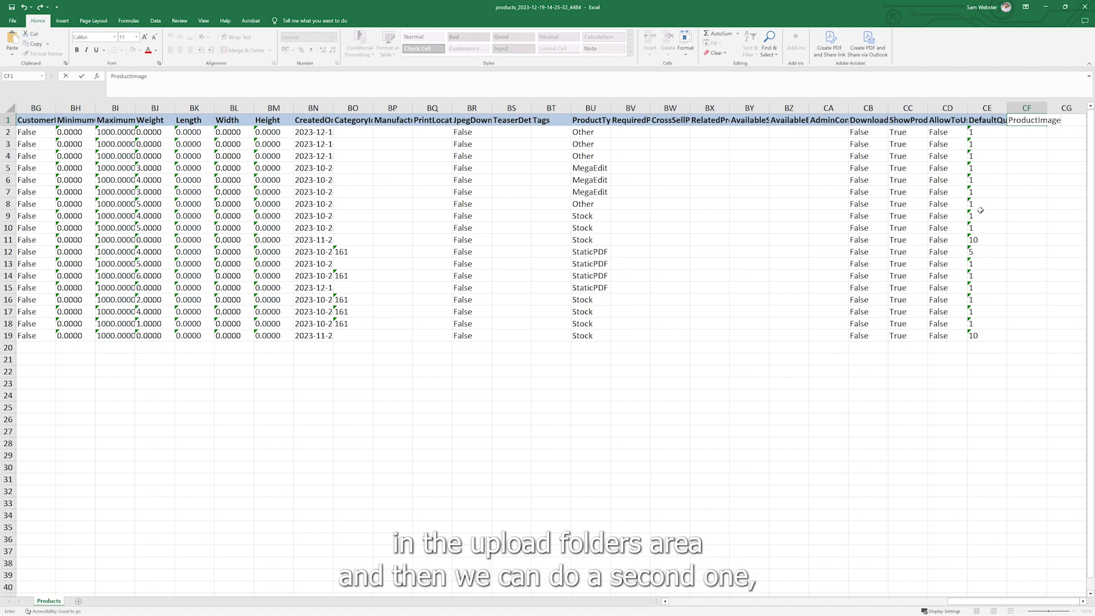
pyautogui.press('Tab')
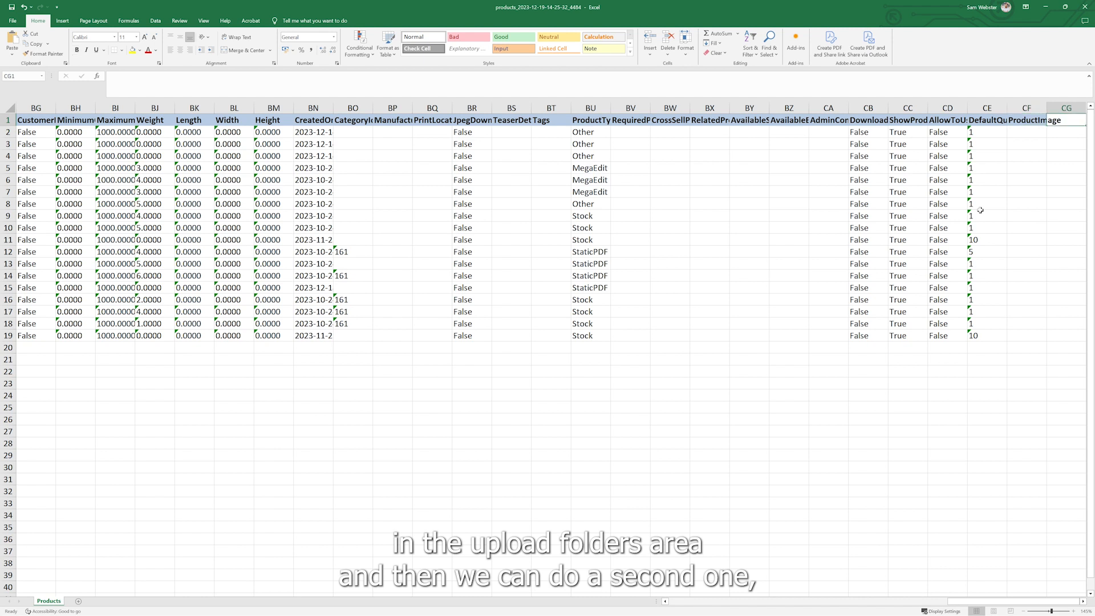
pyautogui.write('Pr')
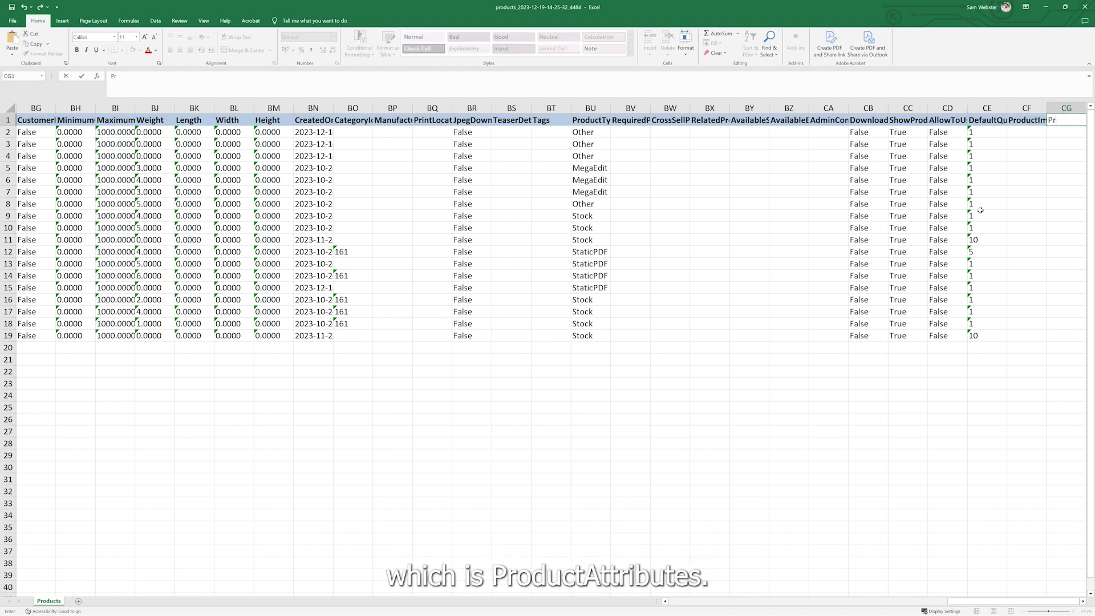
pyautogui.write('oductAttributes')
pyautogui.press('Return')
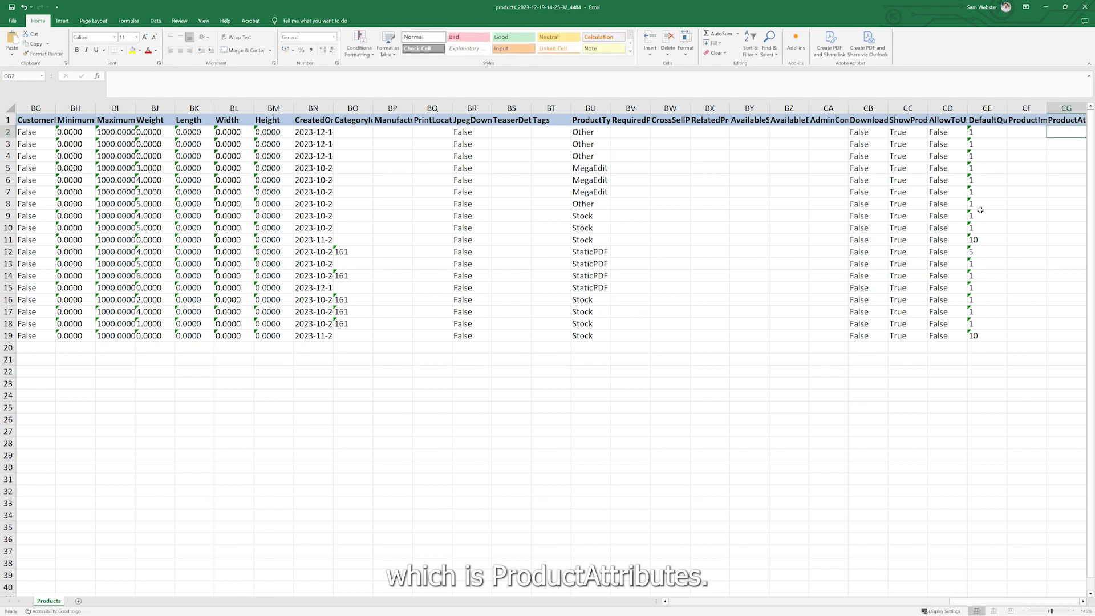
# Step: Check the ProductImage and ProductAttributes headers and the cells directly beneath them
pyautogui.press('Right')
pyautogui.press('Left')
pyautogui.press('Up')
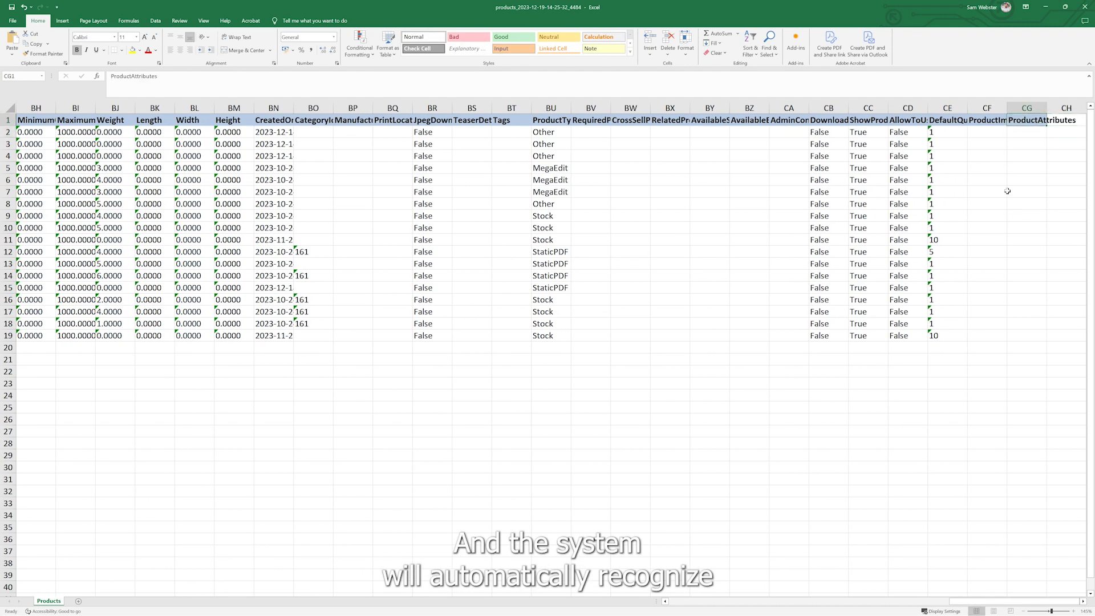
pyautogui.press('Down')
pyautogui.press('Left')
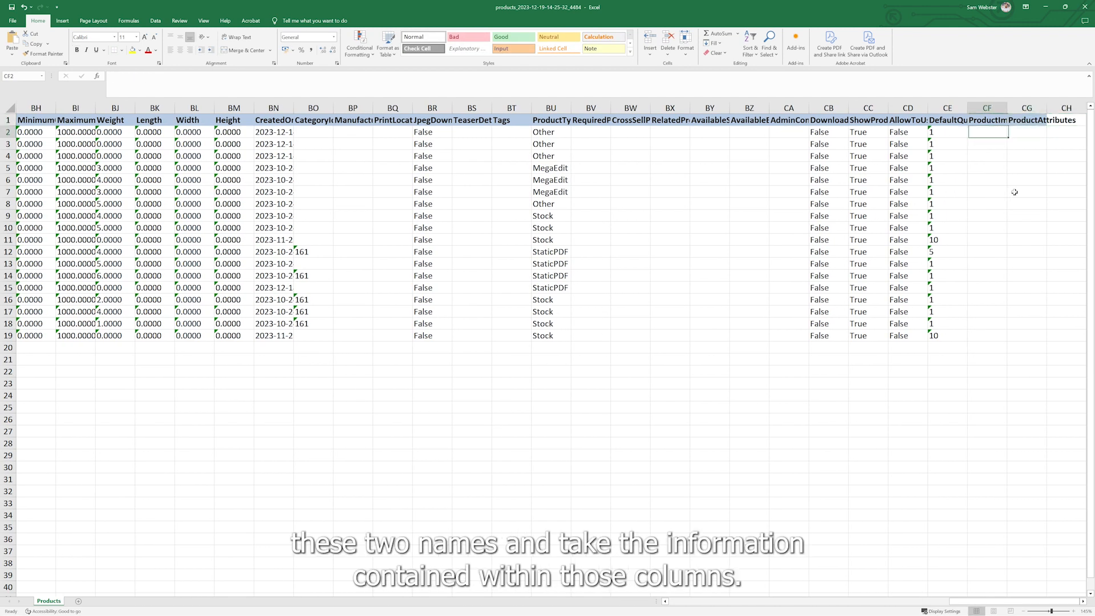
pyautogui.press('Up')
pyautogui.press('Right')
pyautogui.press('Down')
pyautogui.press('Left')
# Step: Enter infigonaut.png as the ProductImage value for Stock Product 1 in cell CF16
pyautogui.moveTo(970, 602); pyautogui.dragTo(653, 596)
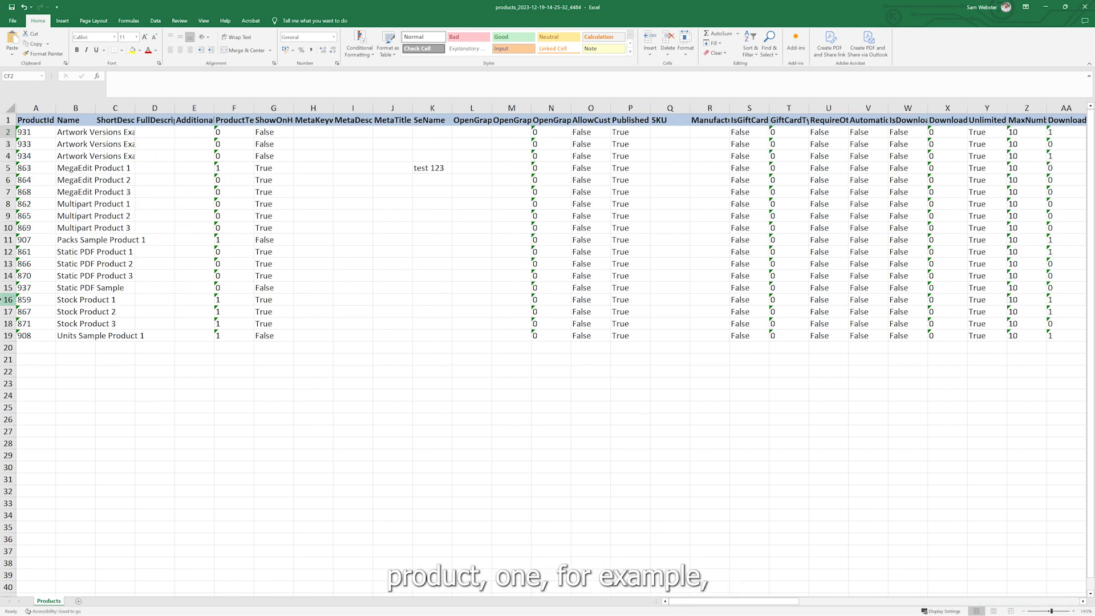
pyautogui.click(6, 300)
pyautogui.moveTo(742, 606); pyautogui.dragTo(982, 606)
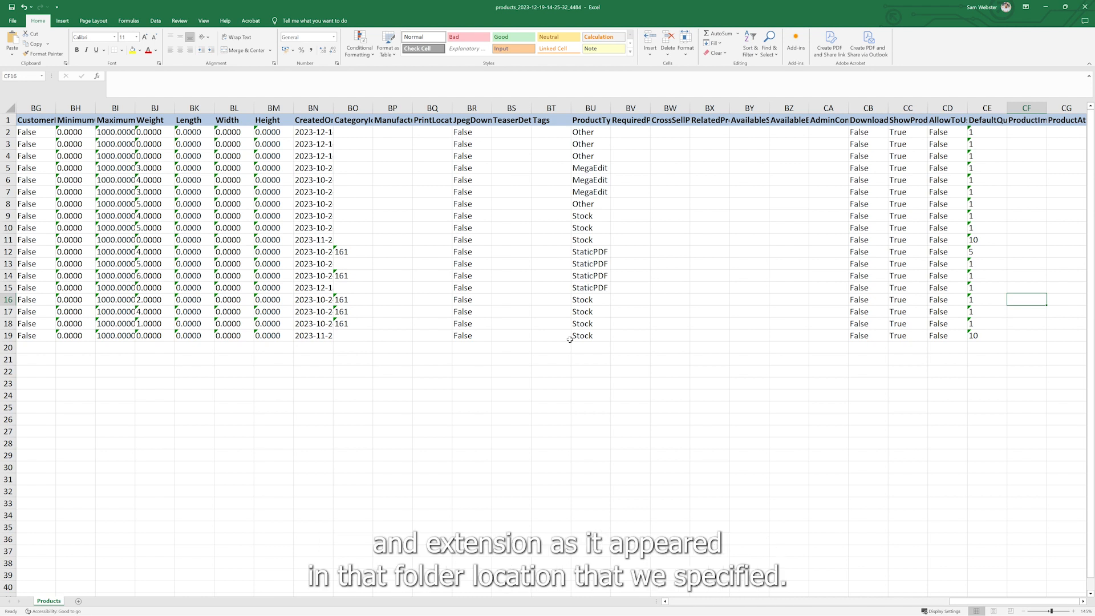
pyautogui.write('infigonaut')
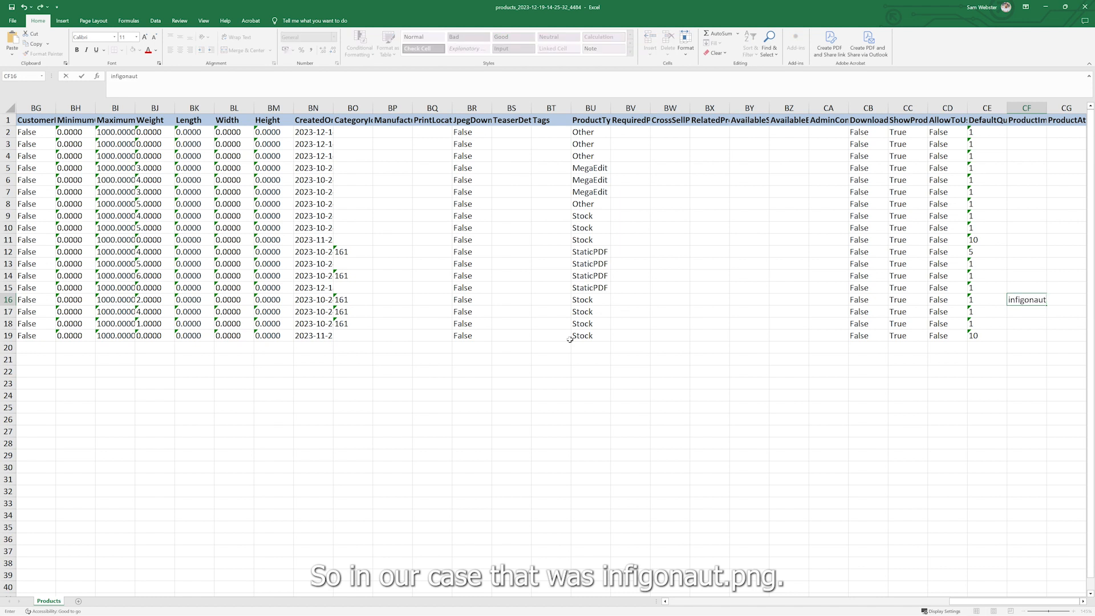
pyautogui.write('.png')
pyautogui.press('Return')
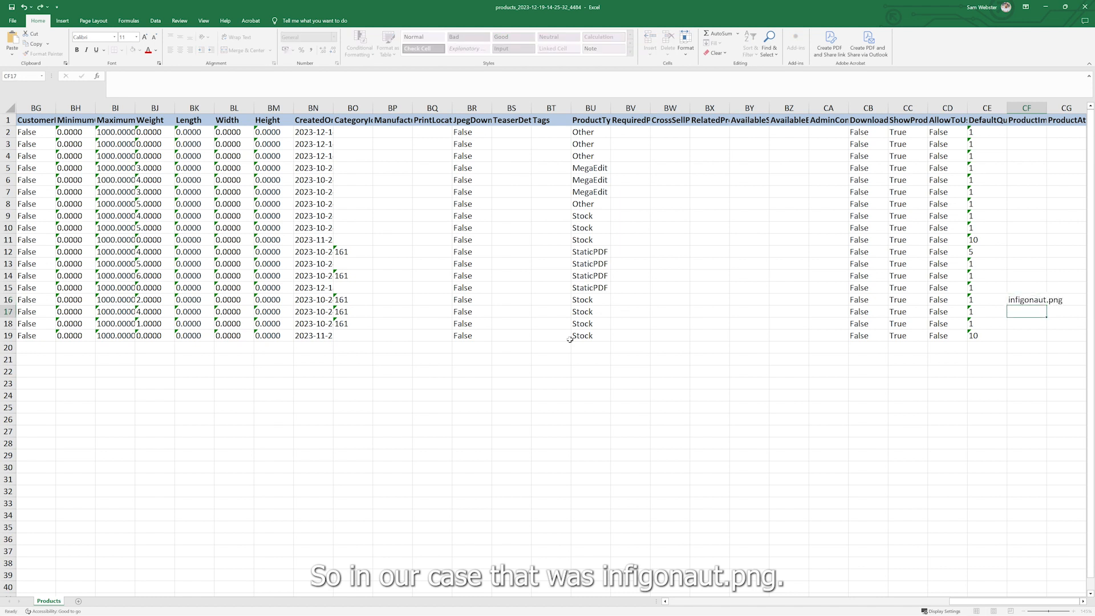
# Step: Enter Attribute 1 as the ProductAttributes value for Stock Product 1 in cell CG16
pyautogui.press('Up')
pyautogui.press('Right')
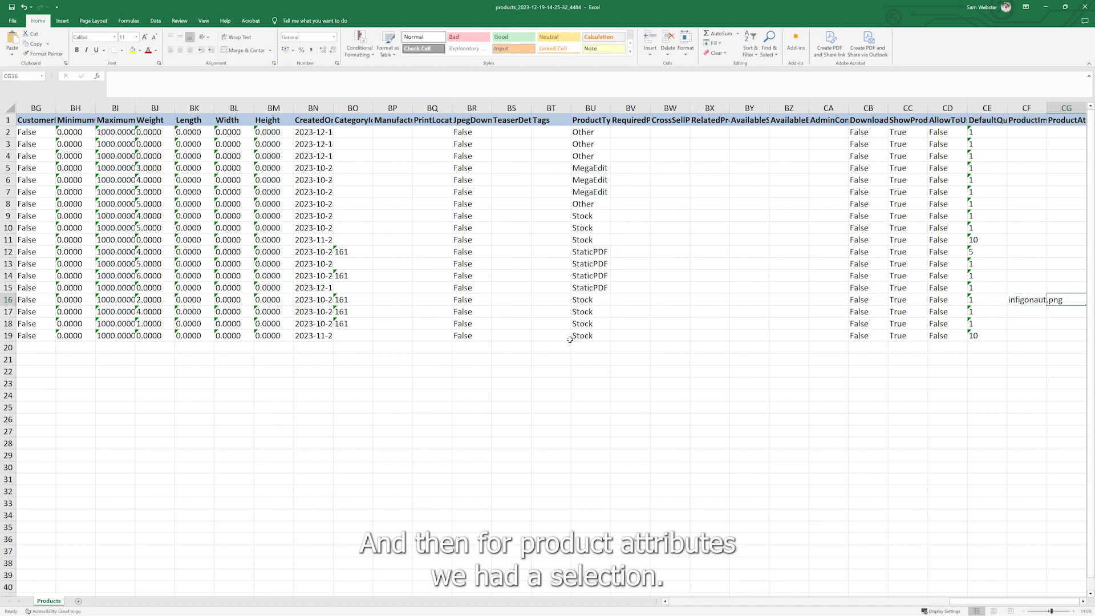
pyautogui.write('Attribte')
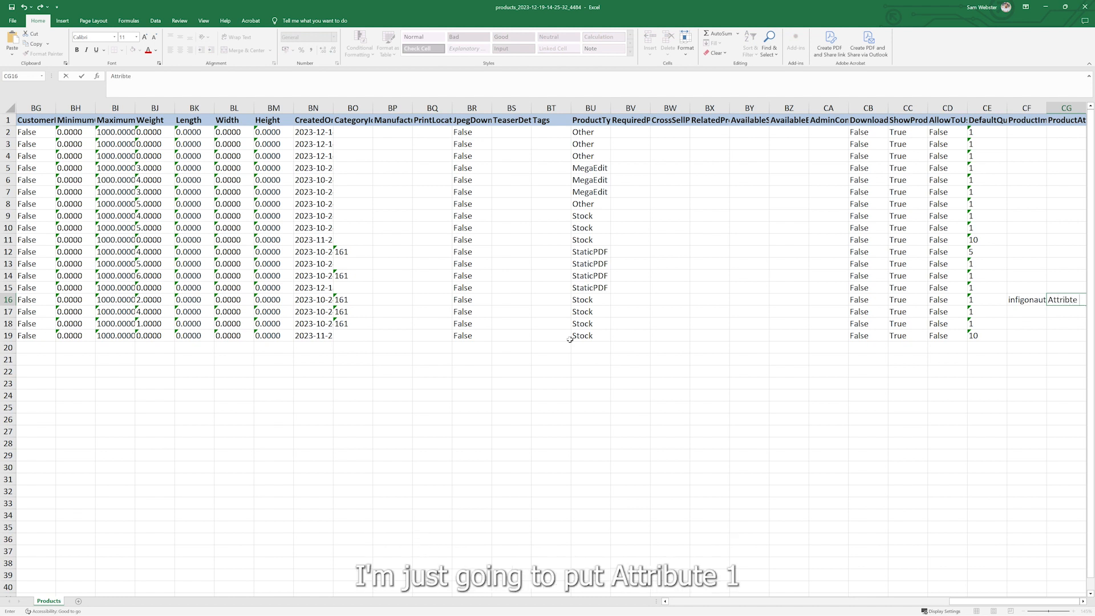
pyautogui.press('BackSpace')
pyautogui.press('BackSpace')
pyautogui.press('BackSpace')
pyautogui.write('i')
pyautogui.press('BackSpace')
pyautogui.write('bute 1')
pyautogui.hotkey('ctrl', 'Return')
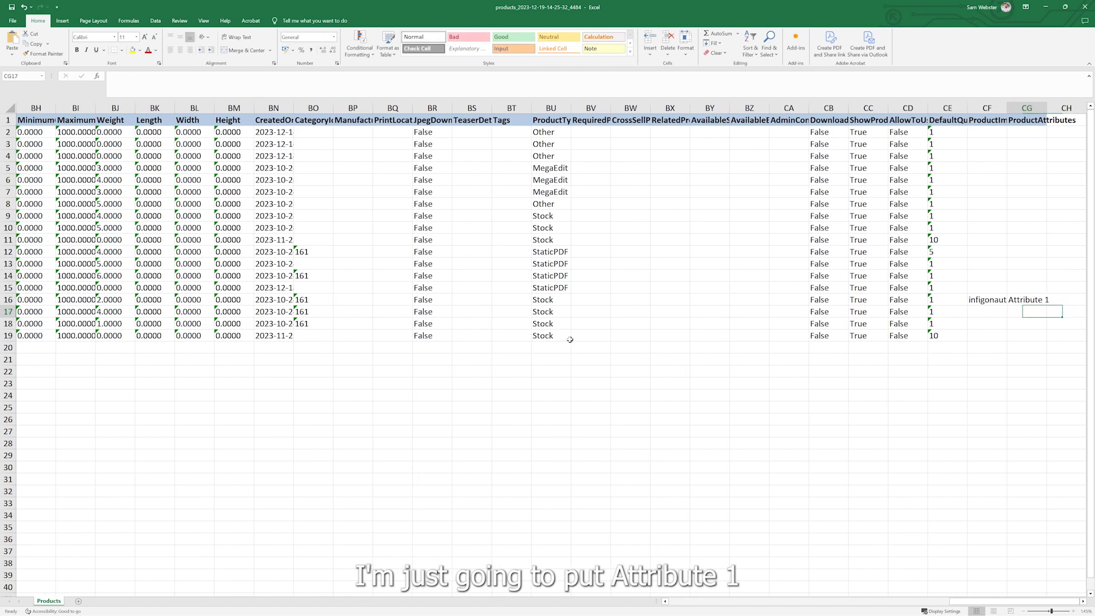
# Step: Save the extended products workbook and close Excel
pyautogui.press('Left')
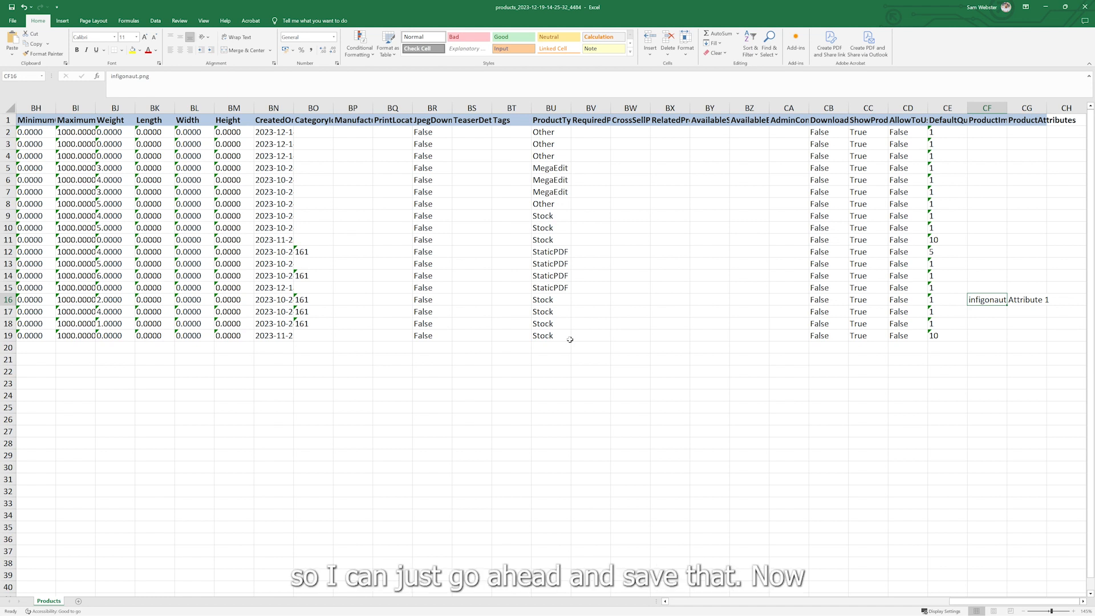
pyautogui.click(570, 339)
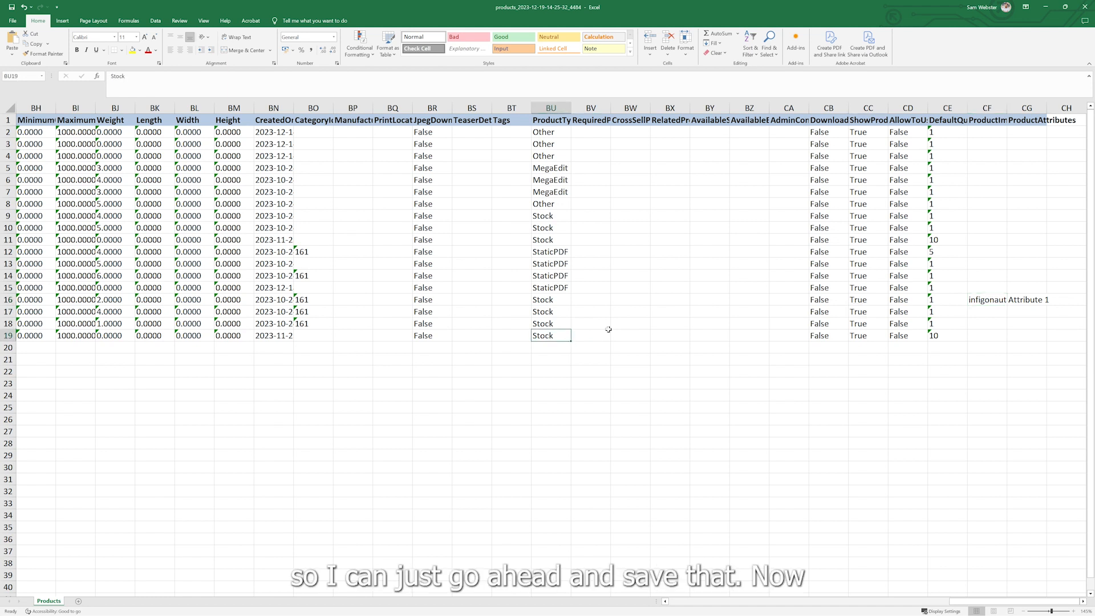
pyautogui.click(1084, 7)
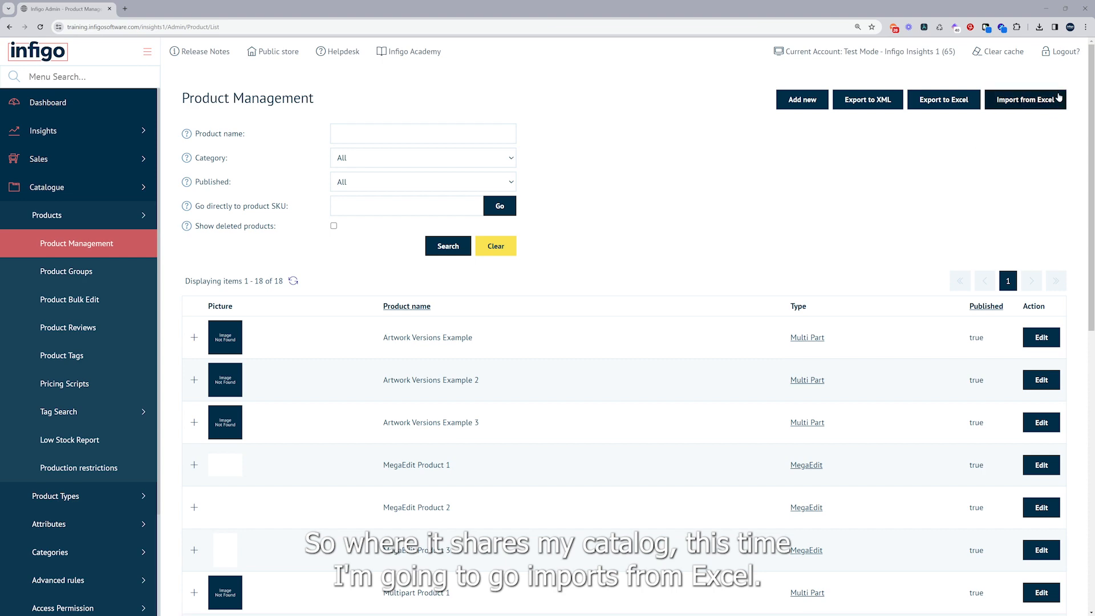
pyautogui.click(1015, 100)
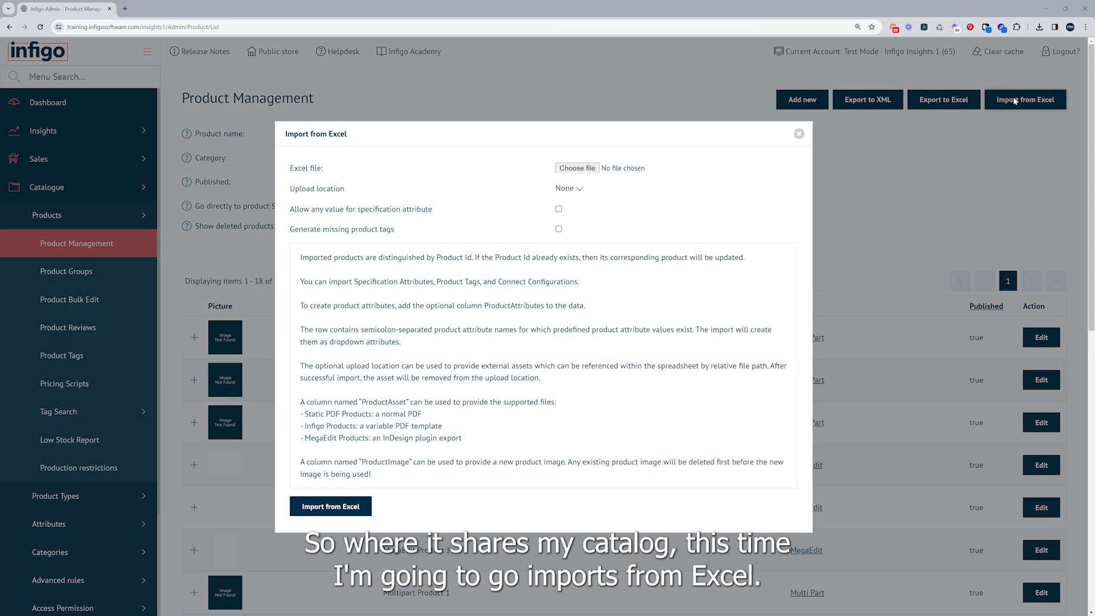
pyautogui.click(570, 168)
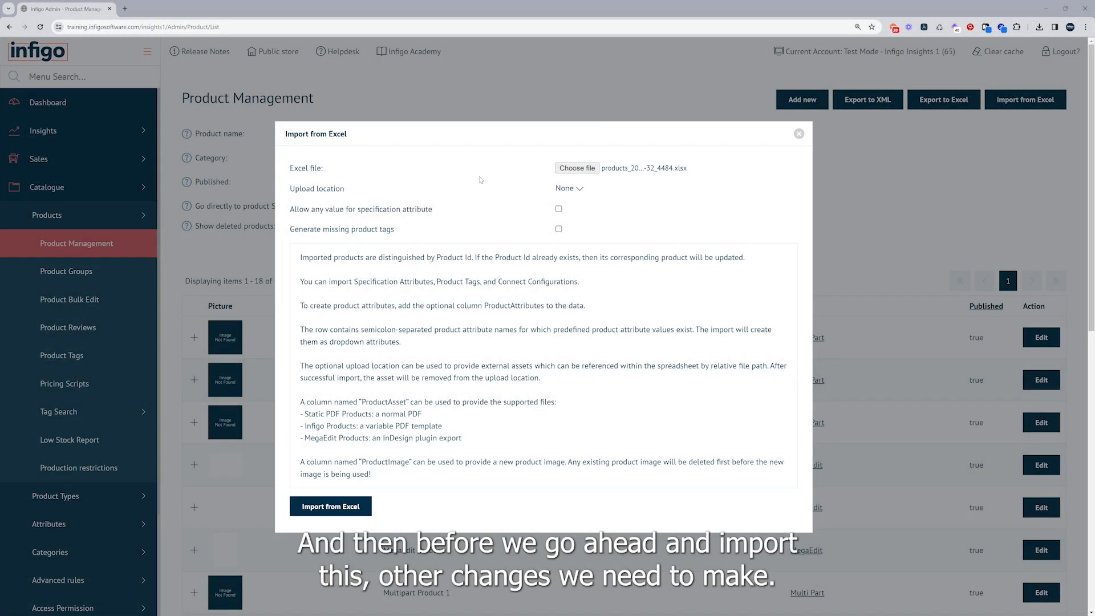
pyautogui.click(565, 187)
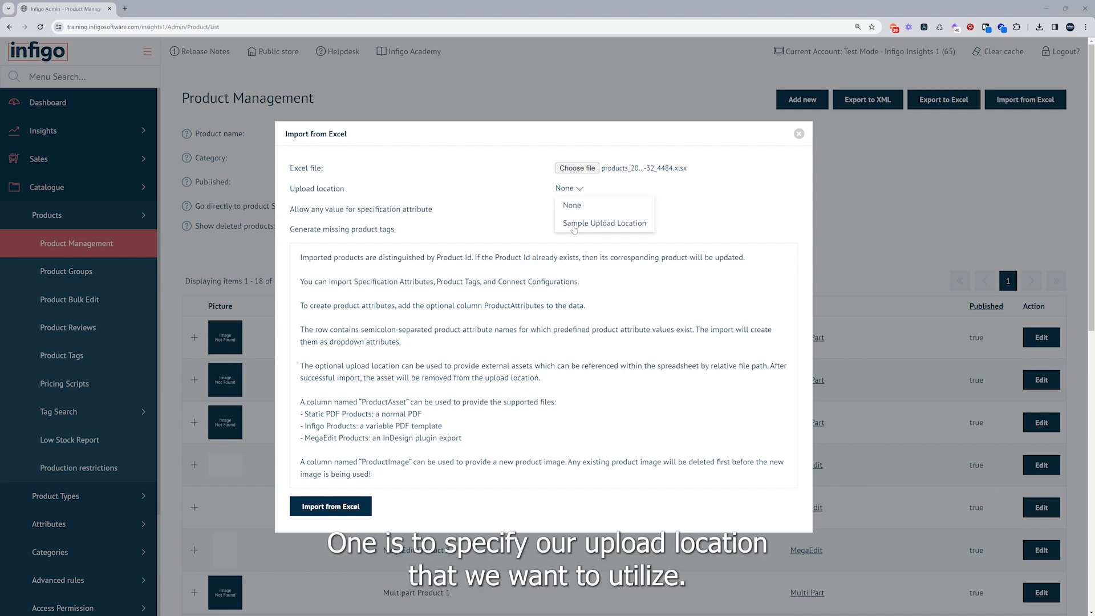
pyautogui.click(603, 225)
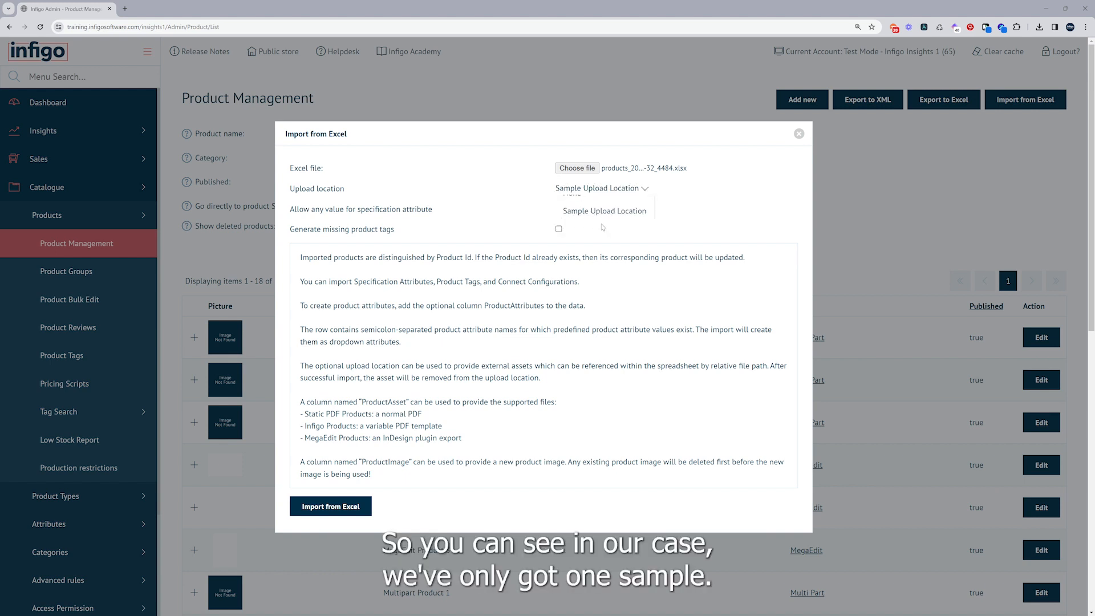
pyautogui.click(324, 512)
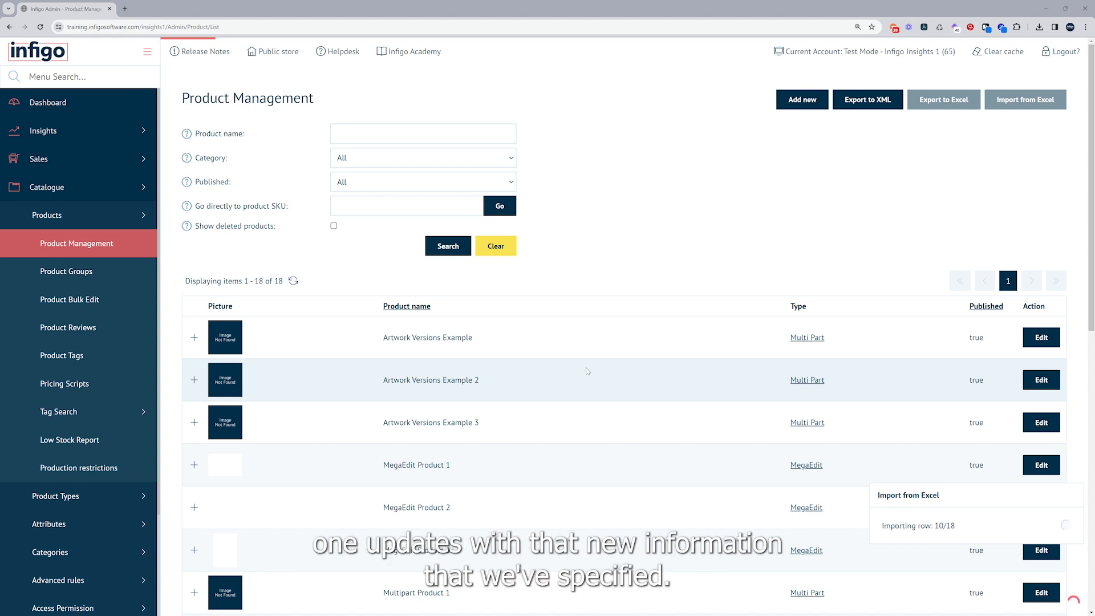
# Step: Check Stock Product 1's picture in the product list and the attributes assigned to its product variant
pyautogui.scroll(-7, 305, 469)
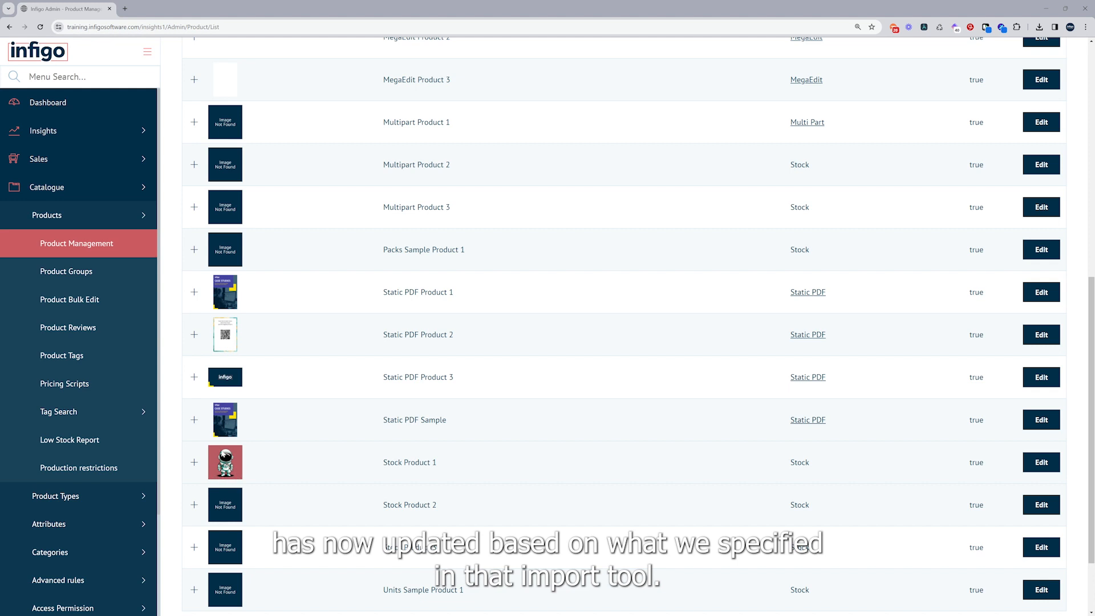
pyautogui.click(195, 462)
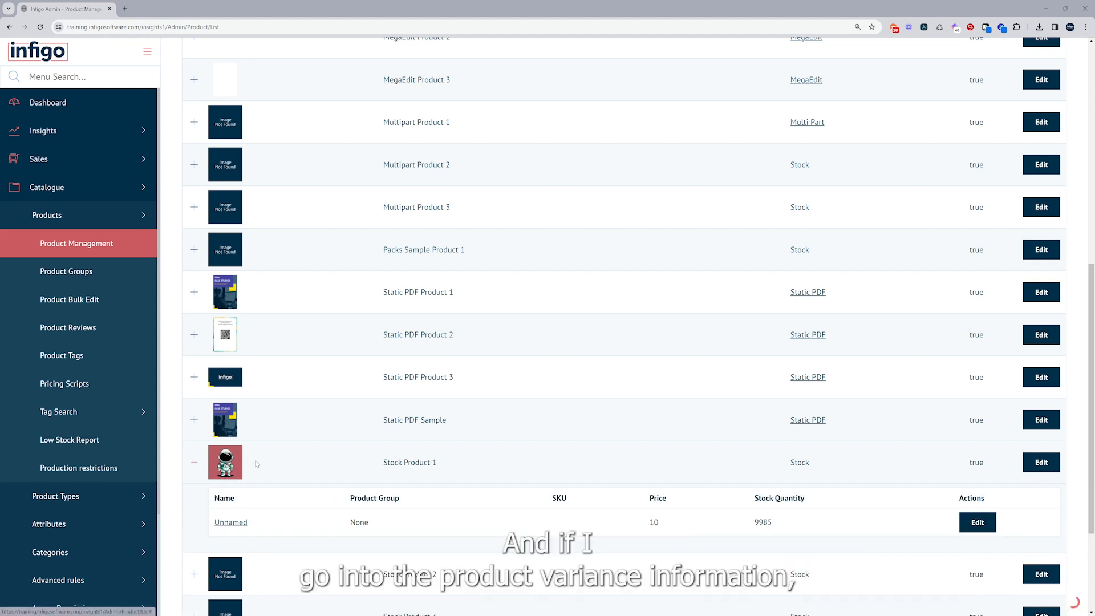
pyautogui.click(963, 523)
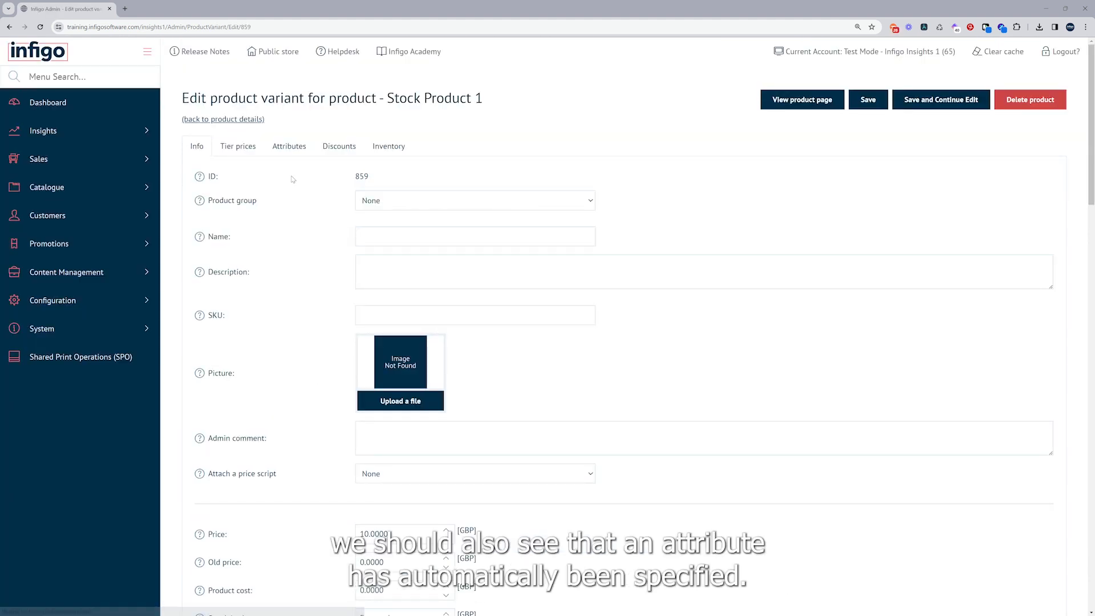
pyautogui.click(291, 155)
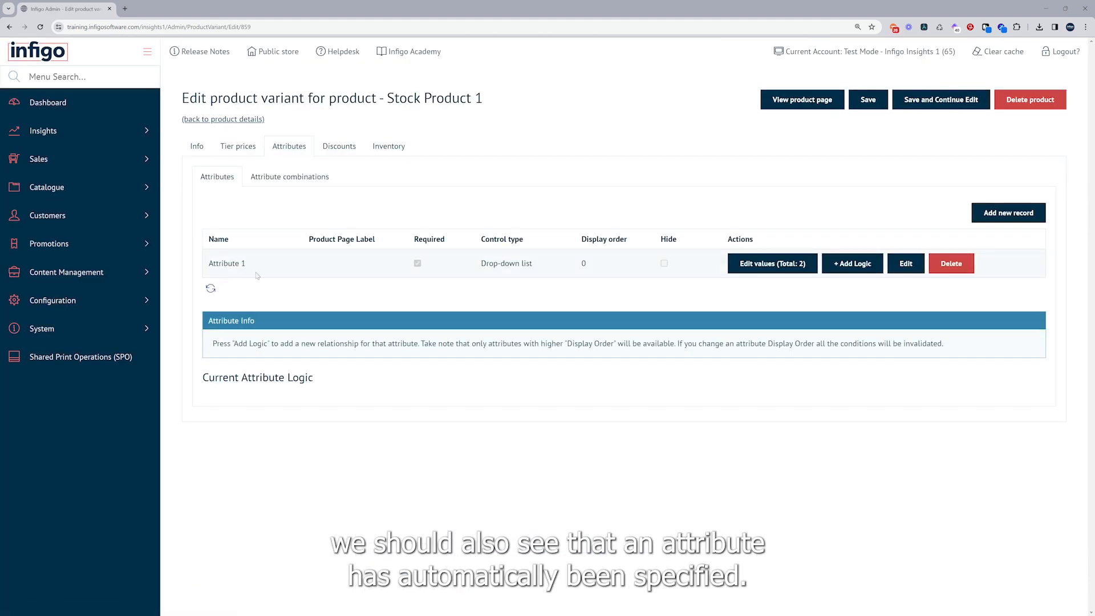
pyautogui.moveTo(251, 263); pyautogui.dragTo(206, 263)
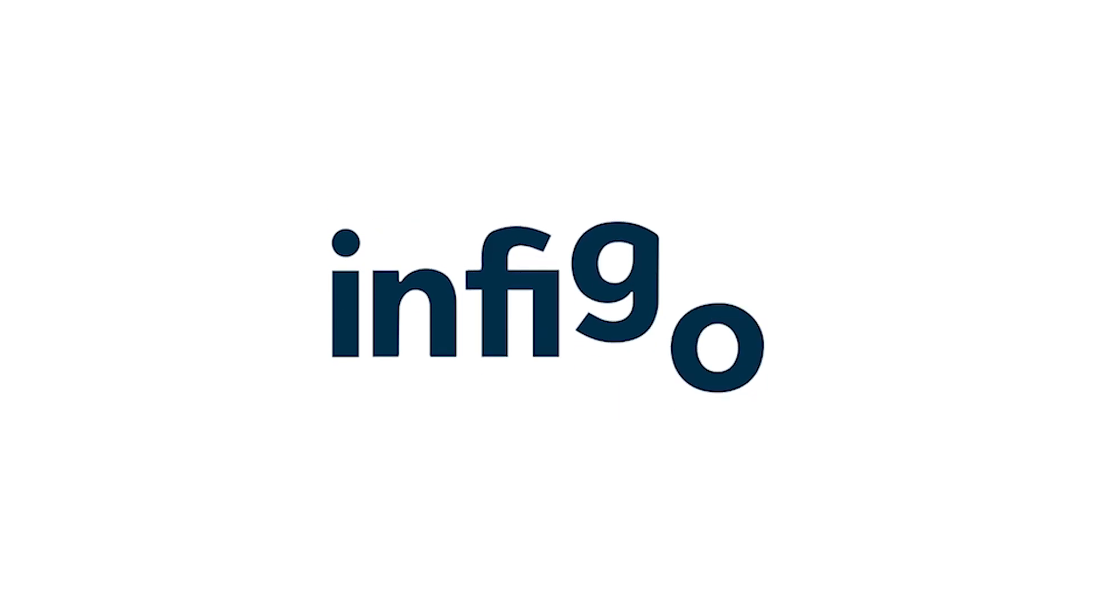